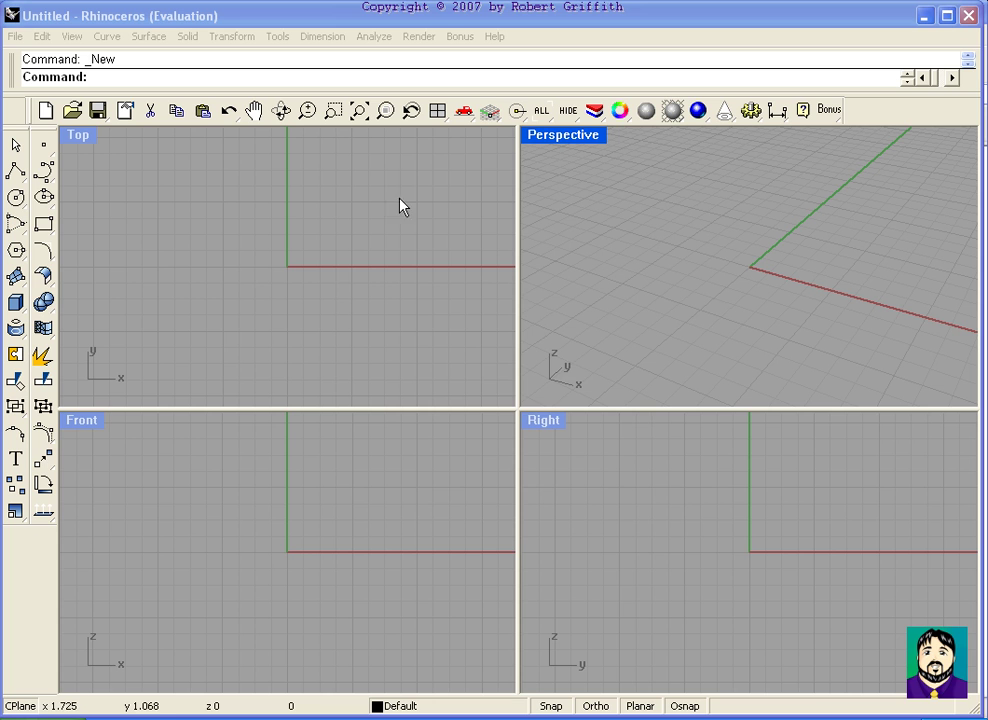
# Cycle through the open windows with Alt+Tab toward the browser showing rhino3d.com.
pyautogui.hotkey('alt', 'Tab')
pyautogui.hotkey('alt', 'Tab')
pyautogui.hotkey('alt', 'Tab')
pyautogui.hotkey('alt', 'Tab')
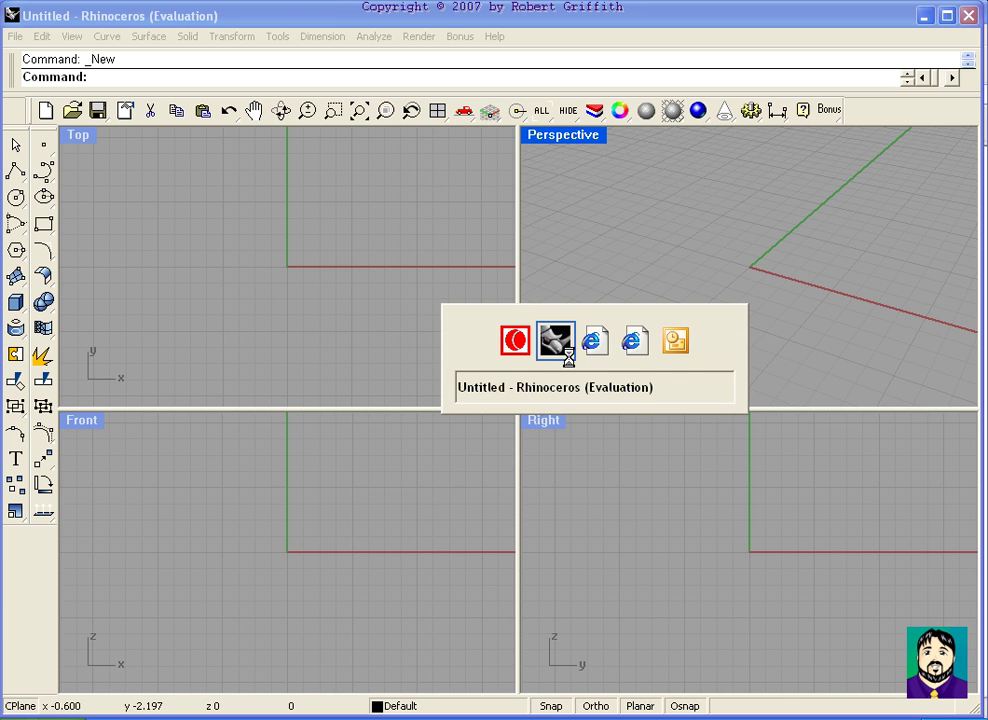
pyautogui.hotkey('alt', 'shift', 'Tab')
pyautogui.hotkey('alt', 'shift', 'Tab')
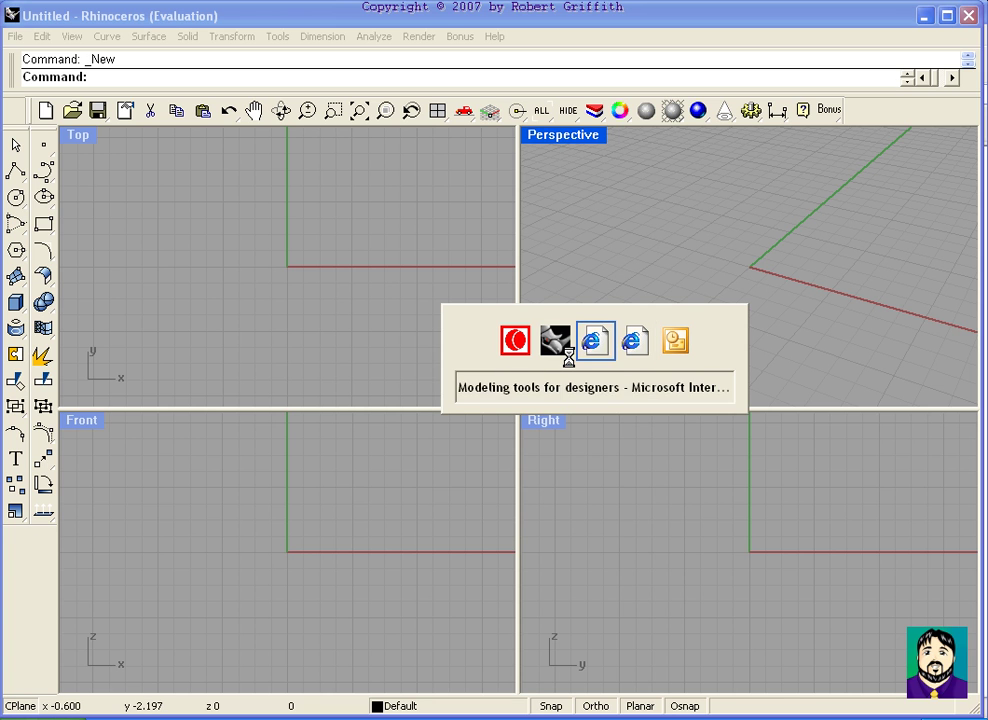
pyautogui.hotkey('alt', 'shift', 'Tab')
pyautogui.hotkey('alt', 'shift', 'Tab')
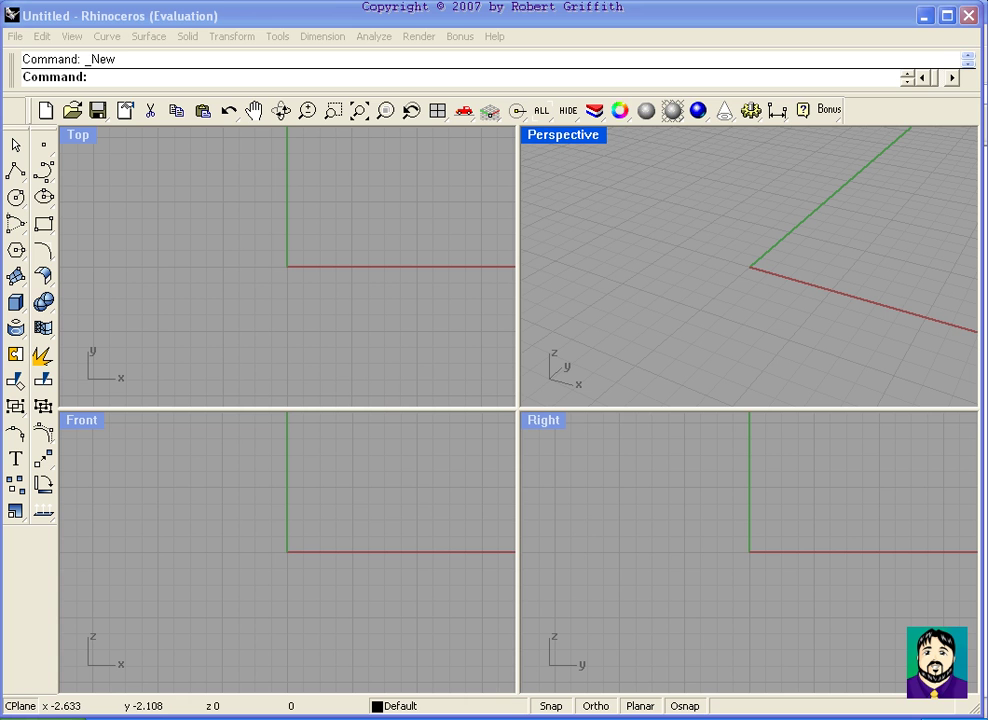
# Go from the rhino3d.com homepage to Download, then to the Rhino 4.0 Evaluation page.
pyautogui.hotkey('alt', 'Tab')
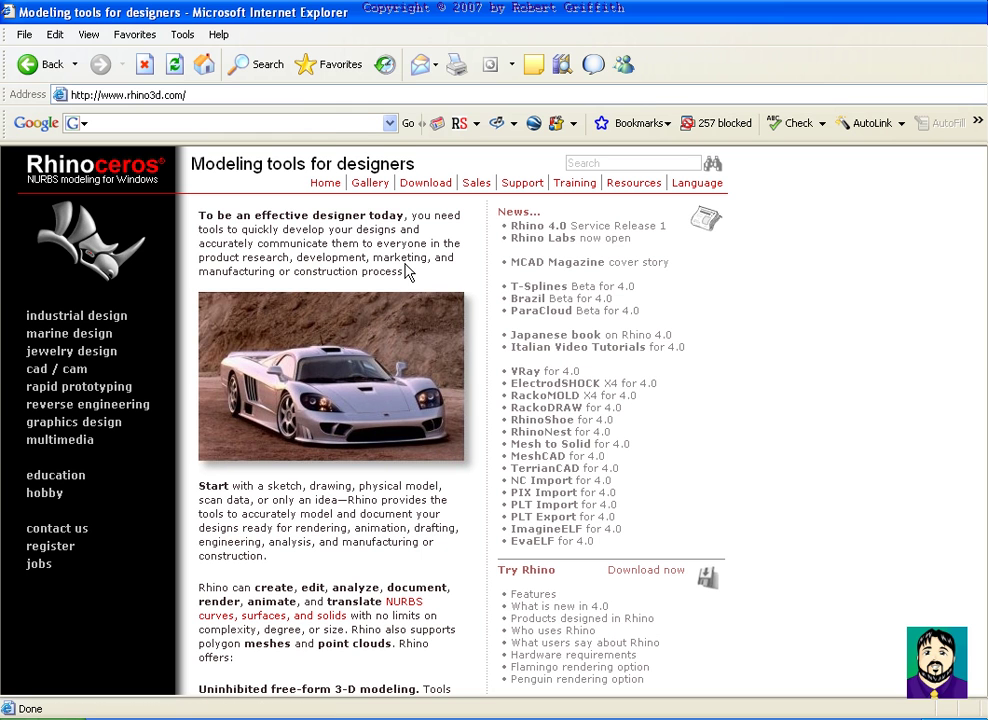
pyautogui.click(426, 190)
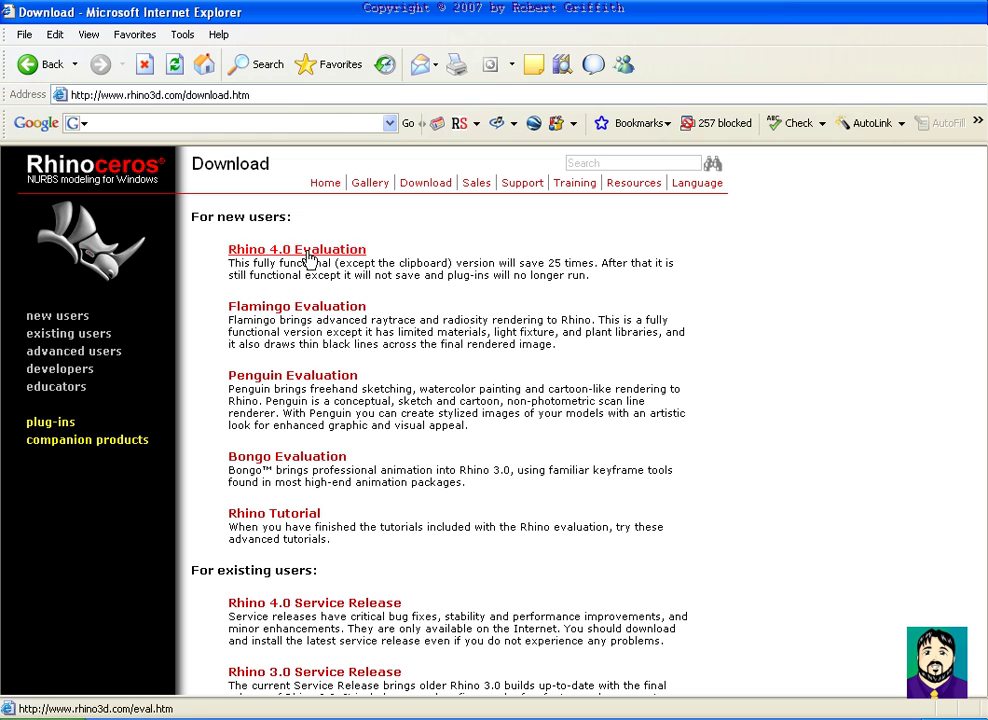
pyautogui.click(301, 250)
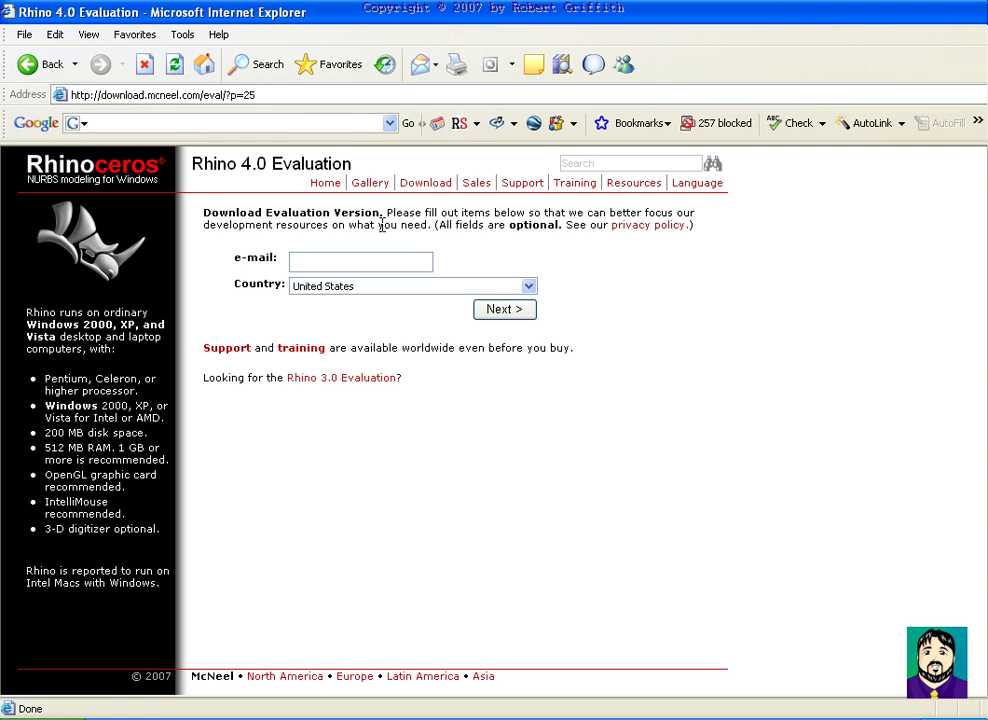
# Open the Rhino 3.0 Evaluation download page from the evaluation page link.
pyautogui.click(343, 387)
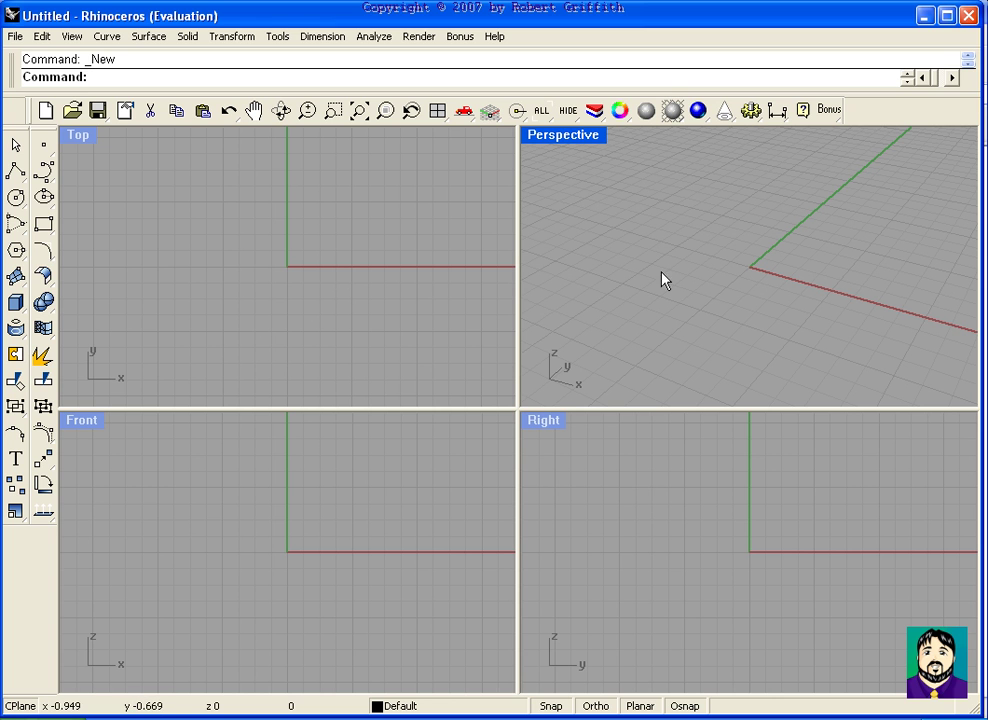
# Adjust the viewports, then maximize the Front view to fill the window.
pyautogui.moveTo(324, 268)
pyautogui.mouseDown(button='right')
pyautogui.moveTo(335, 267)
pyautogui.moveTo(313, 269)
pyautogui.mouseUp(button='right')
pyautogui.moveTo(672, 276); pyautogui.dragTo(707, 307, button='right')
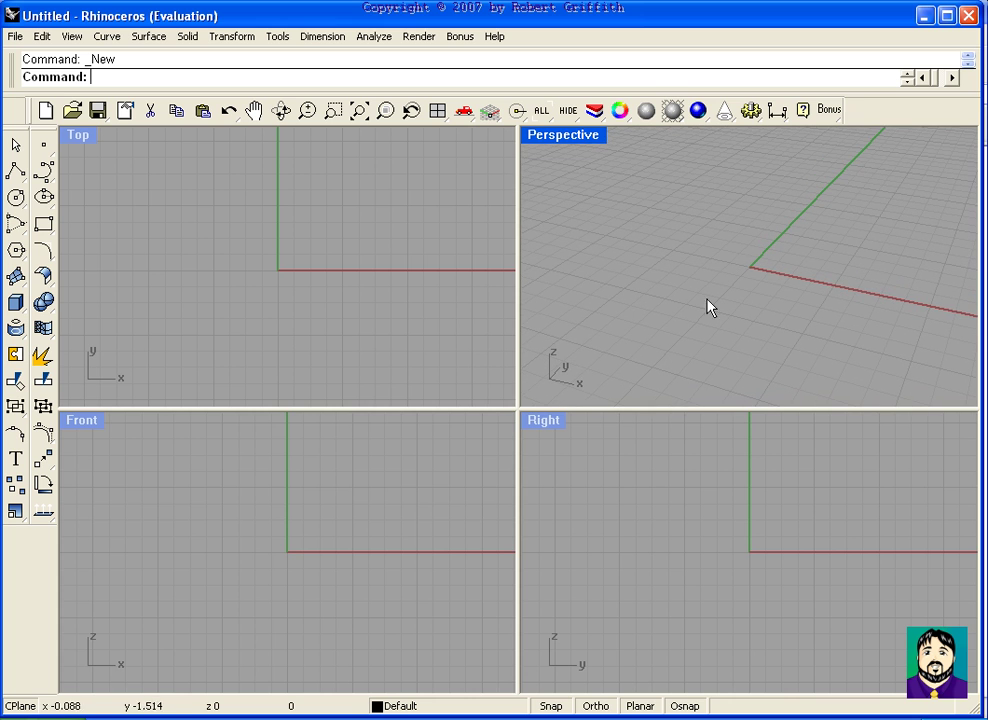
pyautogui.moveTo(337, 516)
pyautogui.mouseDown(button='right')
pyautogui.moveTo(322, 516)
pyautogui.moveTo(338, 521)
pyautogui.mouseUp(button='right')
pyautogui.moveTo(611, 551); pyautogui.dragTo(701, 527, button='right')
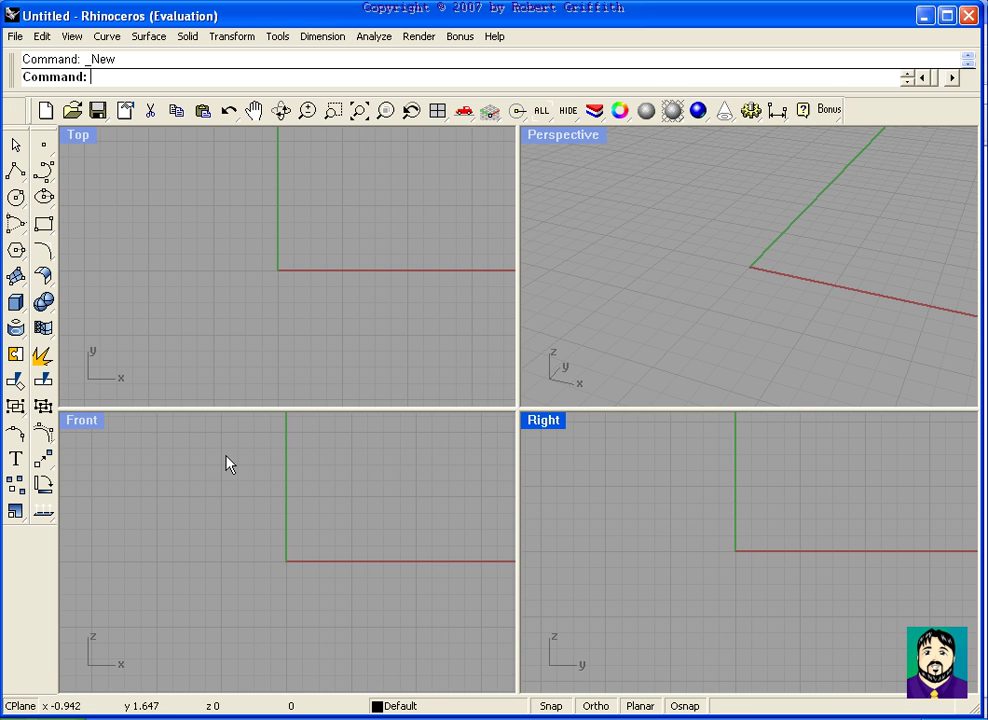
pyautogui.doubleClick(73, 425)
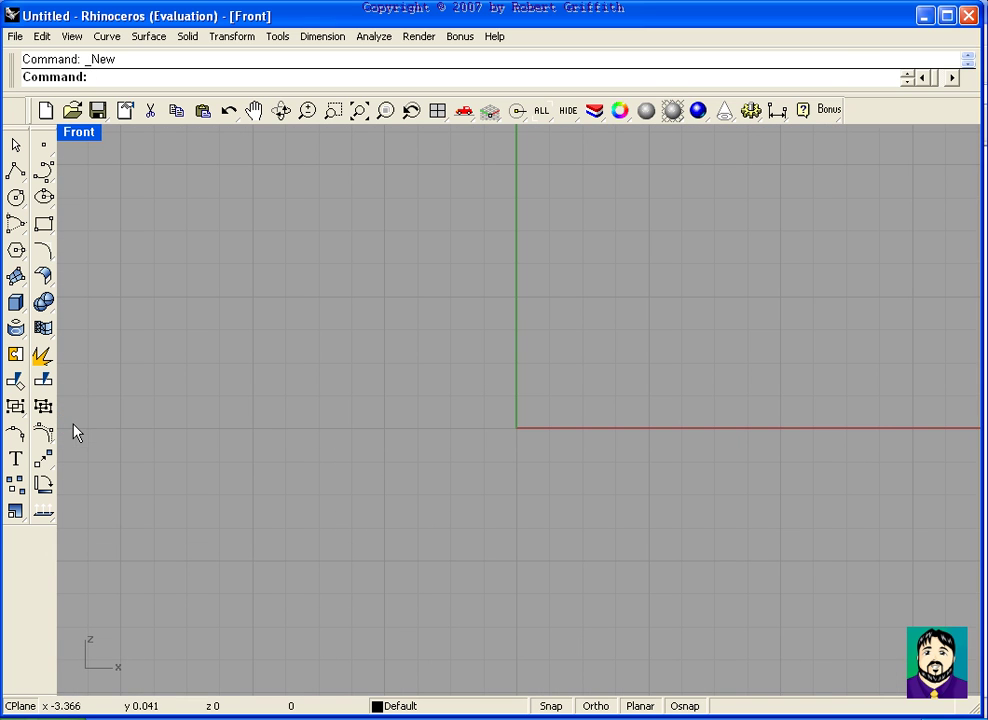
pyautogui.moveTo(536, 338); pyautogui.dragTo(522, 440, button='right')
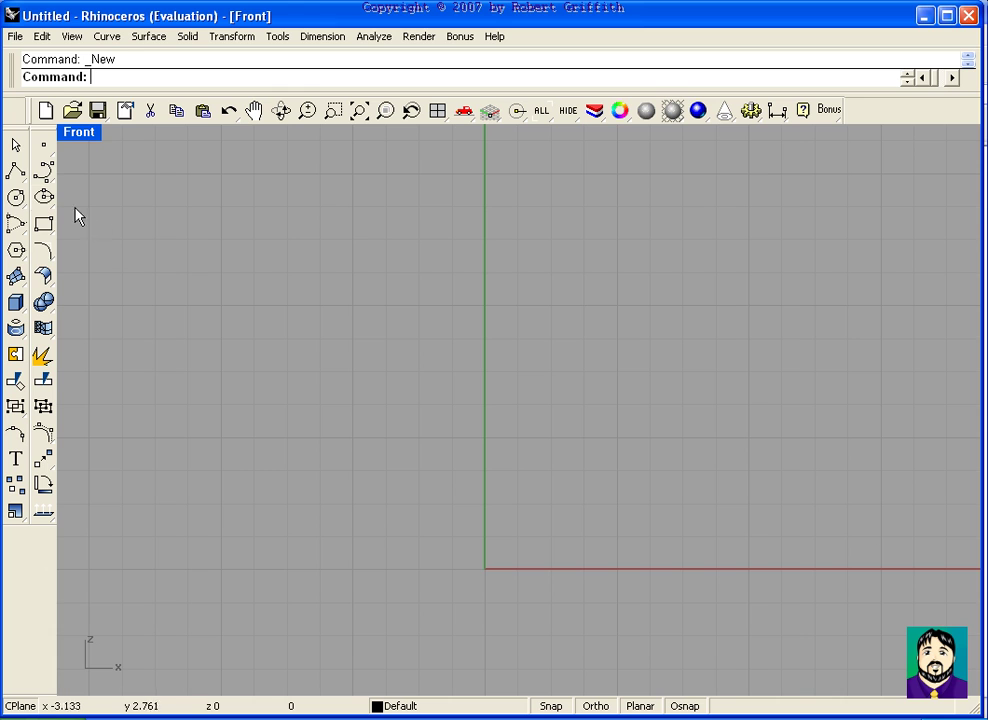
# Start the freehand Sketch tool from the Curve flyout.
pyautogui.click(42, 198)
pyautogui.click(44, 176)
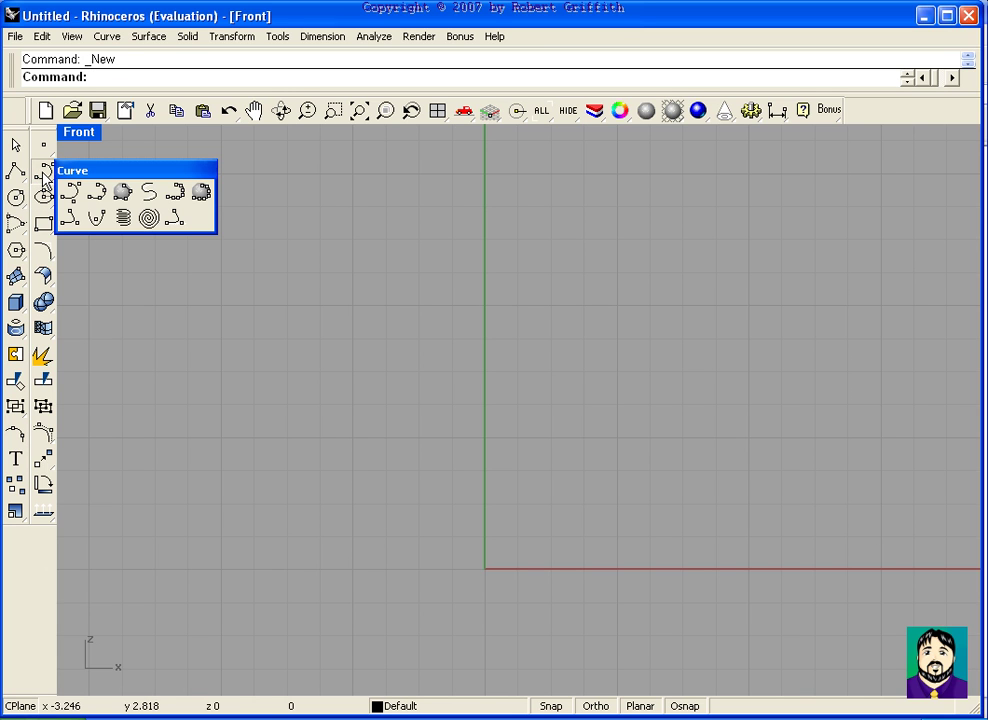
pyautogui.click(180, 196)
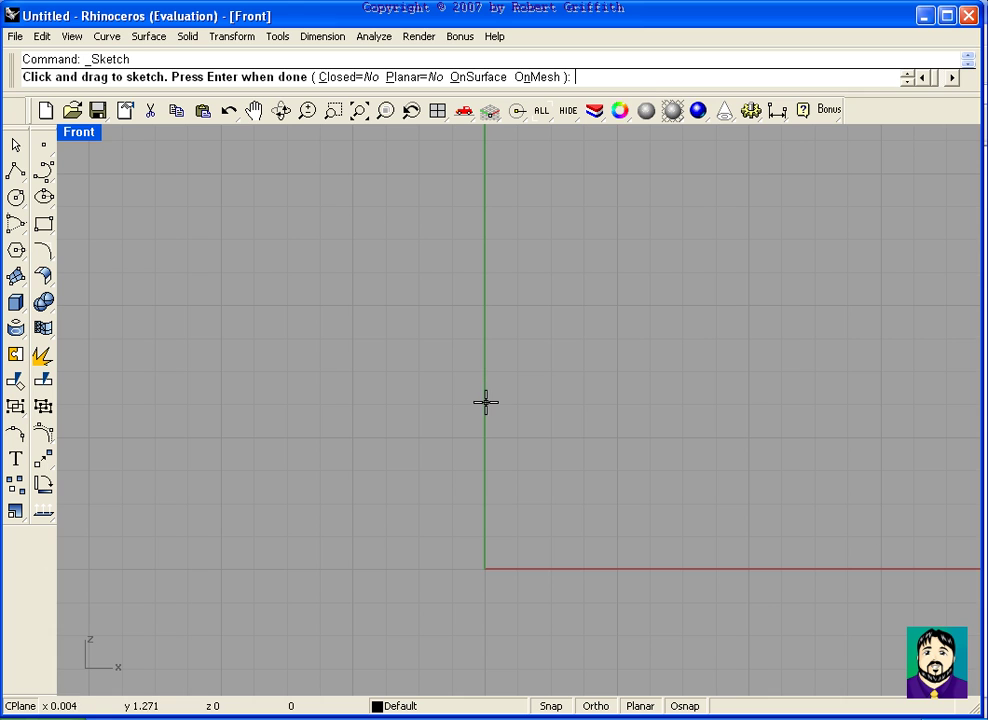
# Sketch the goblet half-profile outward from the vertical axis, finish it, and select the curve.
pyautogui.moveTo(485, 401)
pyautogui.mouseDown()
pyautogui.moveTo(434, 383)
pyautogui.moveTo(366, 294)
pyautogui.moveTo(337, 278)
pyautogui.moveTo(309, 279)
pyautogui.moveTo(353, 289)
pyautogui.moveTo(421, 384)
pyautogui.moveTo(465, 412)
pyautogui.moveTo(471, 435)
pyautogui.moveTo(471, 530)
pyautogui.moveTo(348, 566)
pyautogui.moveTo(484, 560)
pyautogui.mouseUp()
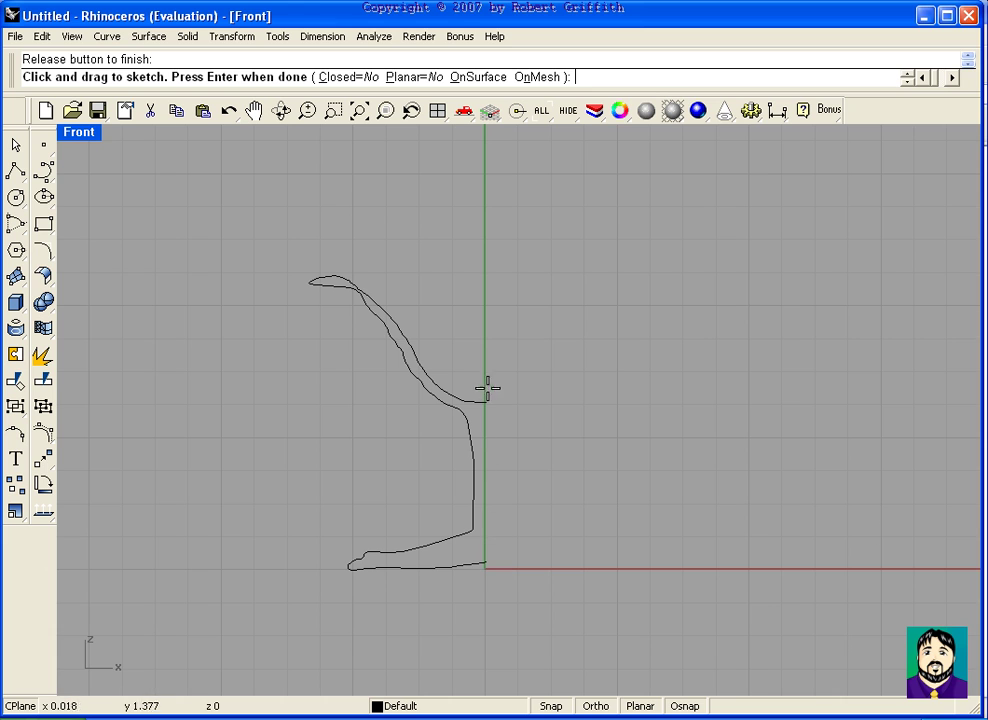
pyautogui.press('Return')
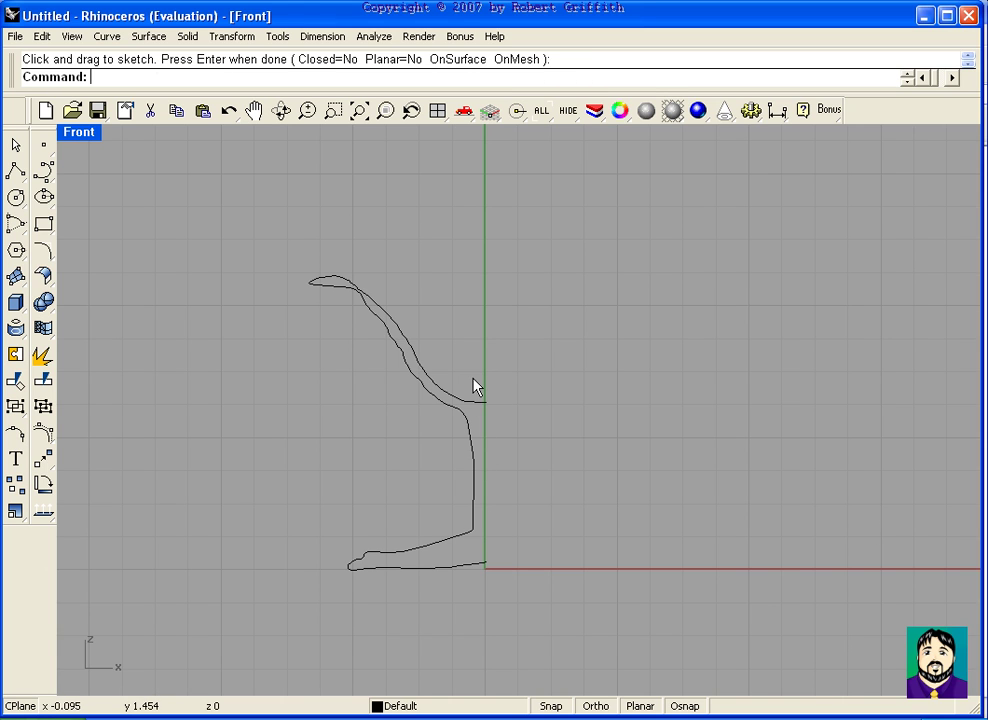
pyautogui.click(453, 398)
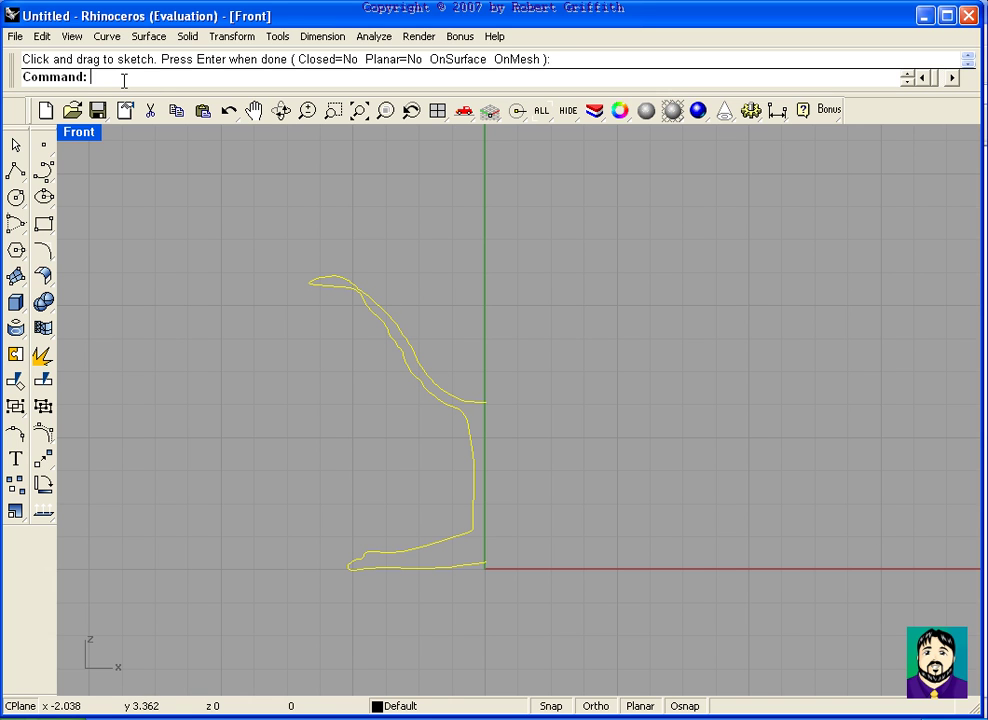
# Revolve the selected profile from 0 to 360 degrees about the green vertical axis.
pyautogui.write('Revolve')
pyautogui.press('Return')
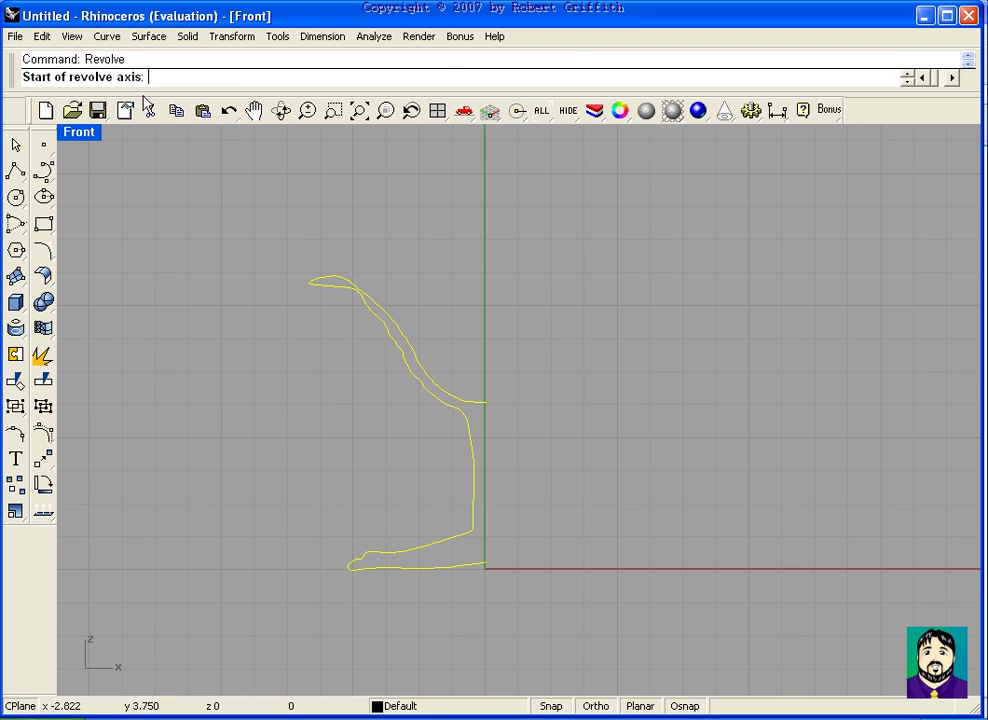
pyautogui.click(484, 333)
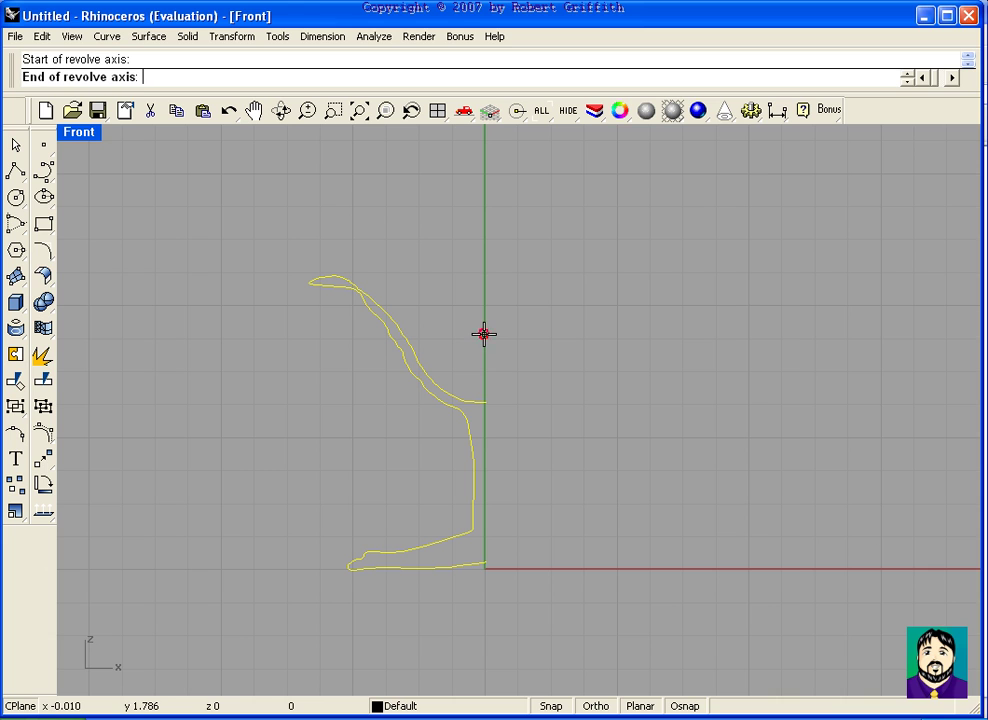
pyautogui.click(496, 587)
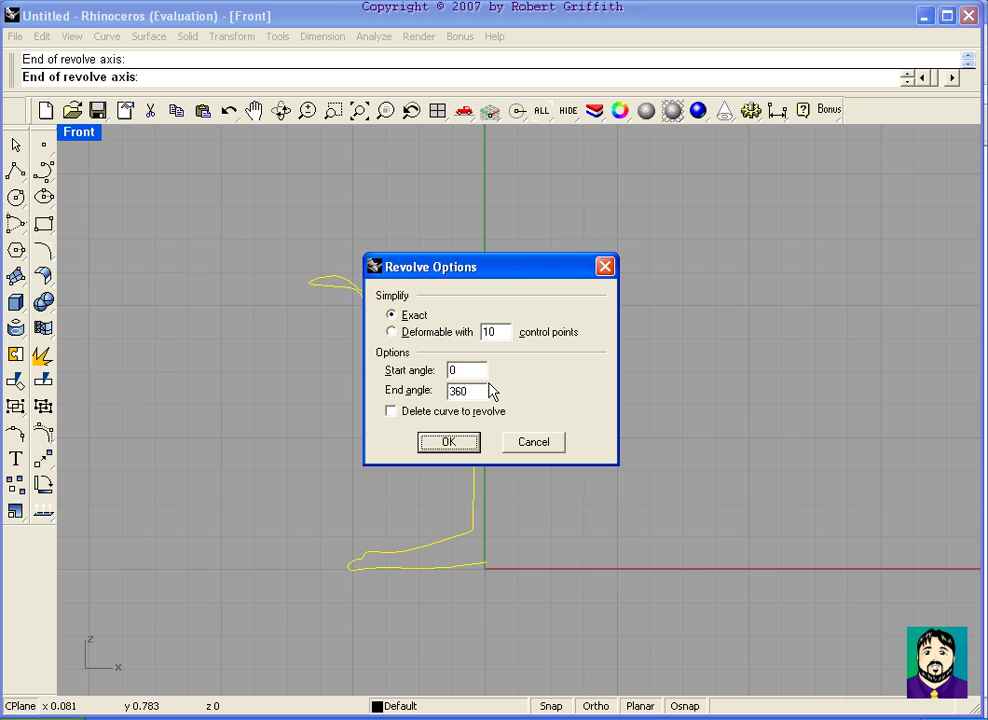
pyautogui.click(460, 446)
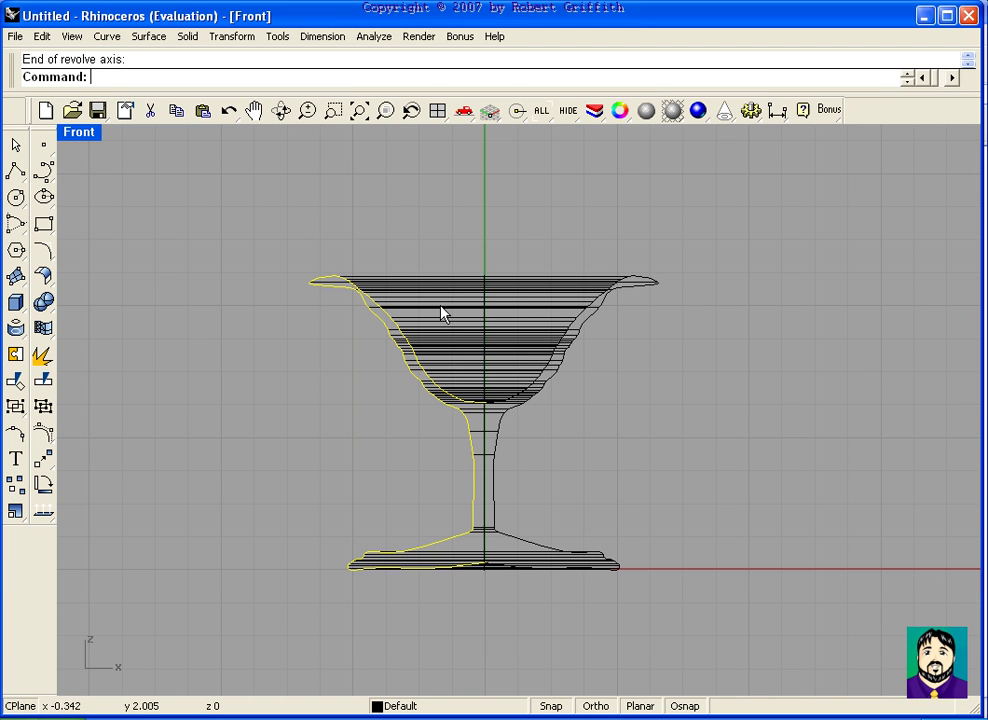
# Restore four views, then orbit and maximize the Perspective view to inspect the goblet.
pyautogui.moveTo(681, 348)
pyautogui.mouseDown(button='right')
pyautogui.moveTo(672, 370)
pyautogui.moveTo(662, 344)
pyautogui.mouseUp(button='right')
pyautogui.click(491, 335)
pyautogui.click(540, 335)
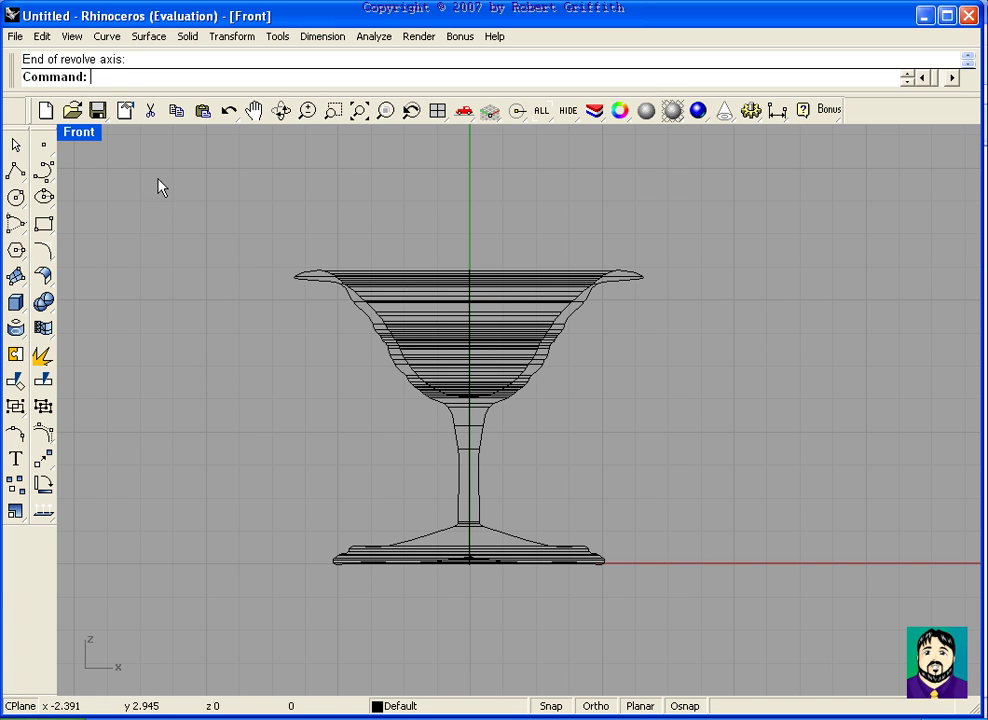
pyautogui.doubleClick(76, 131)
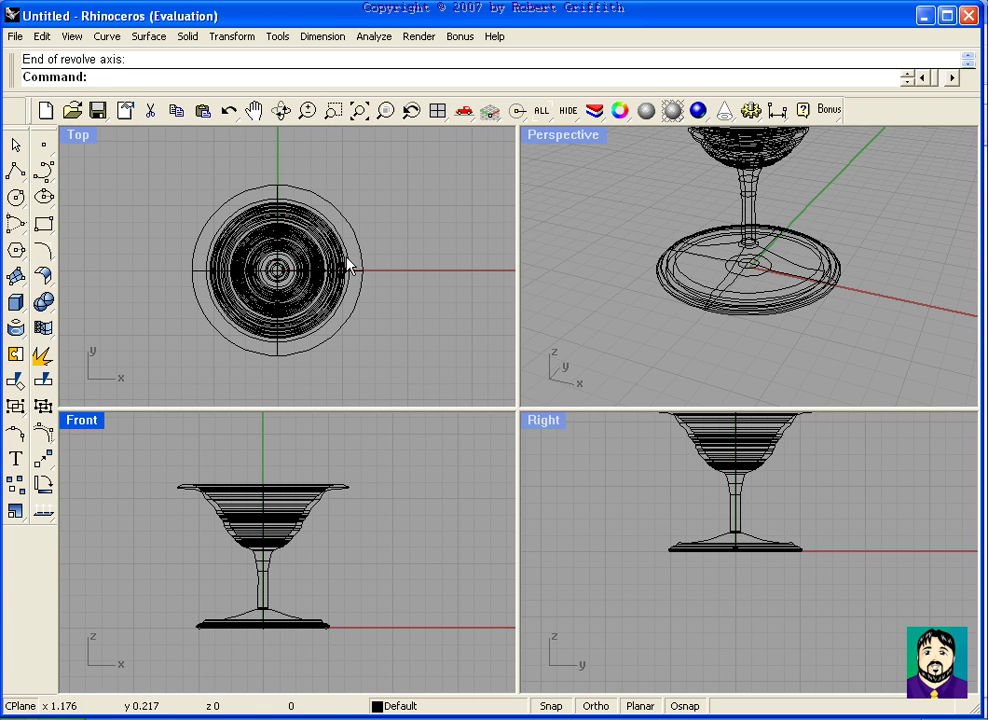
pyautogui.click(654, 214)
pyautogui.moveTo(654, 214); pyautogui.dragTo(721, 247, button='right')
pyautogui.moveTo(819, 203); pyautogui.dragTo(819, 263, button='right')
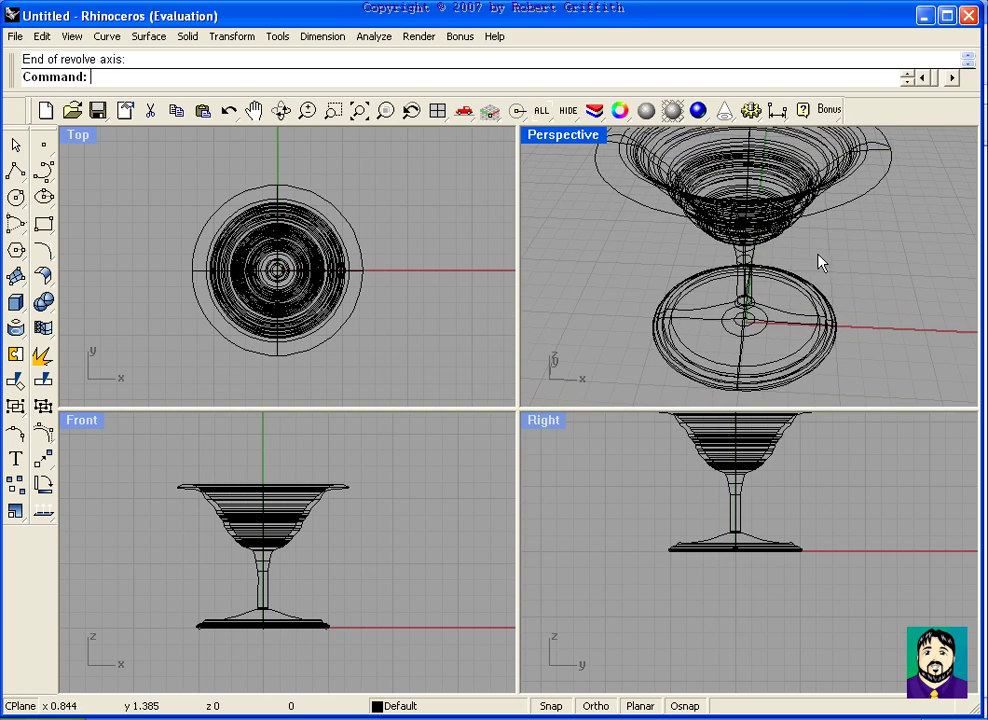
pyautogui.doubleClick(548, 139)
pyautogui.moveTo(604, 330); pyautogui.dragTo(655, 322, button='right')
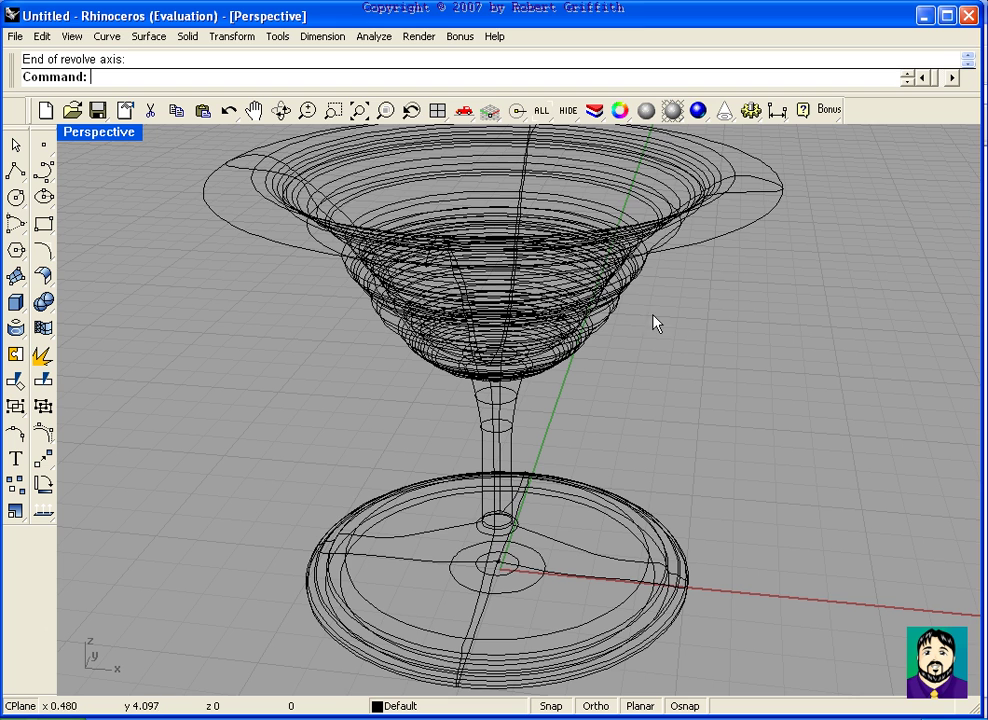
pyautogui.click(564, 266)
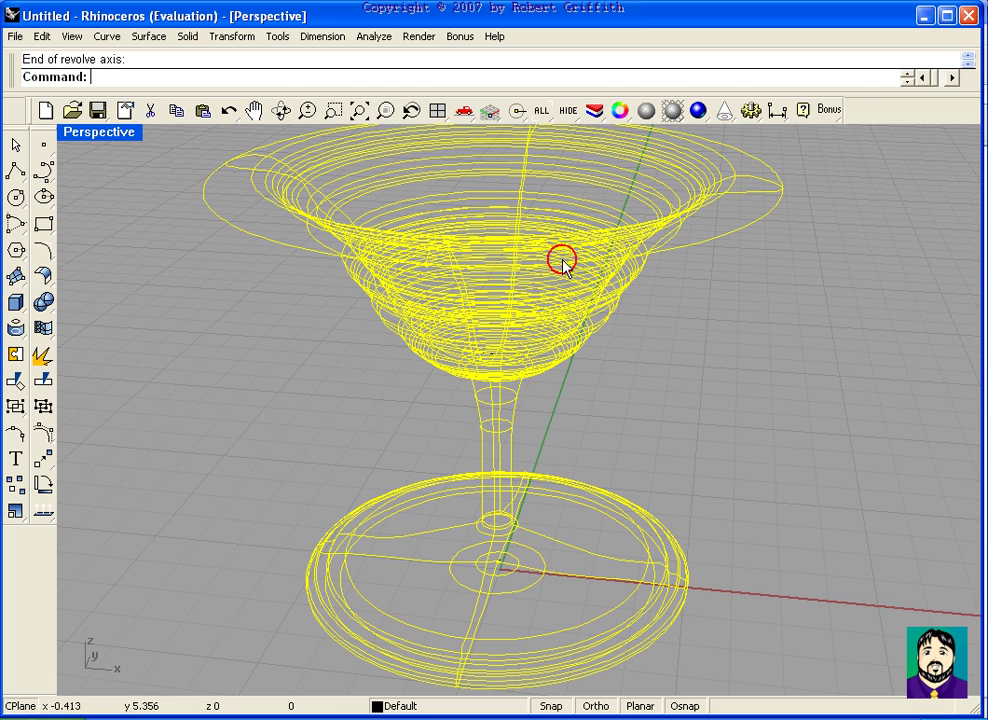
pyautogui.click(698, 111)
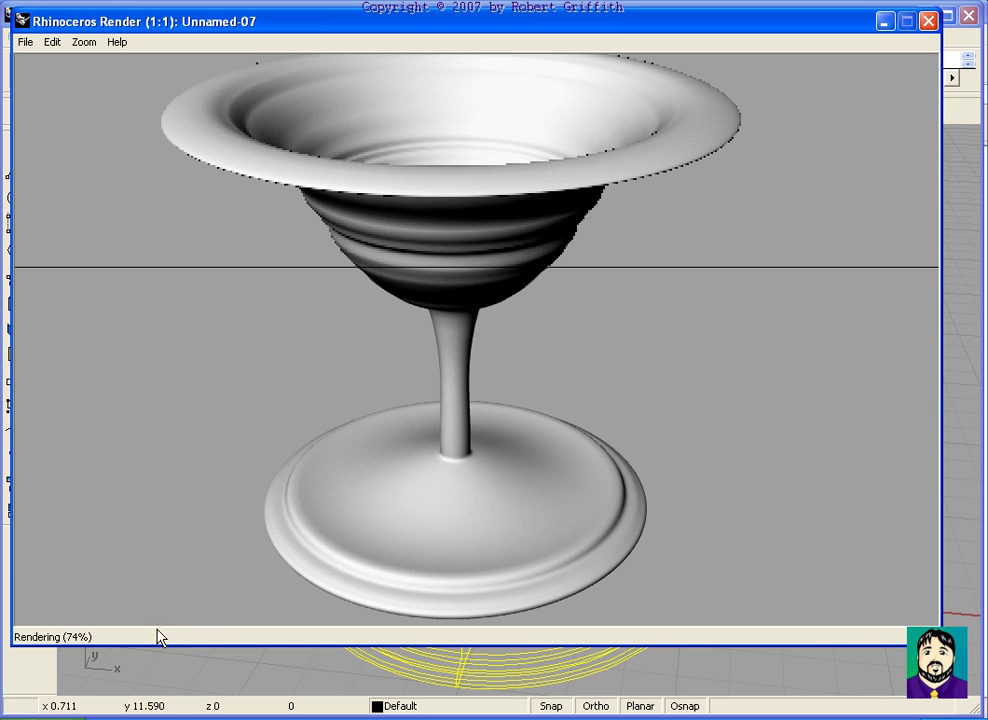
pyautogui.click(929, 21)
pyautogui.click(274, 234)
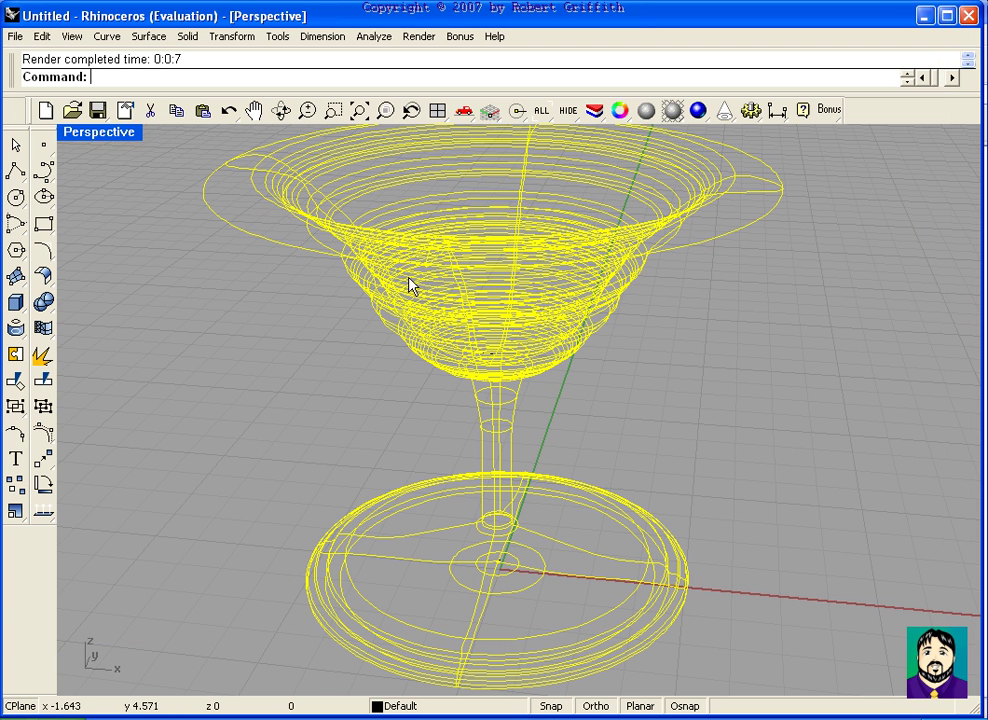
pyautogui.rightClick(441, 260)
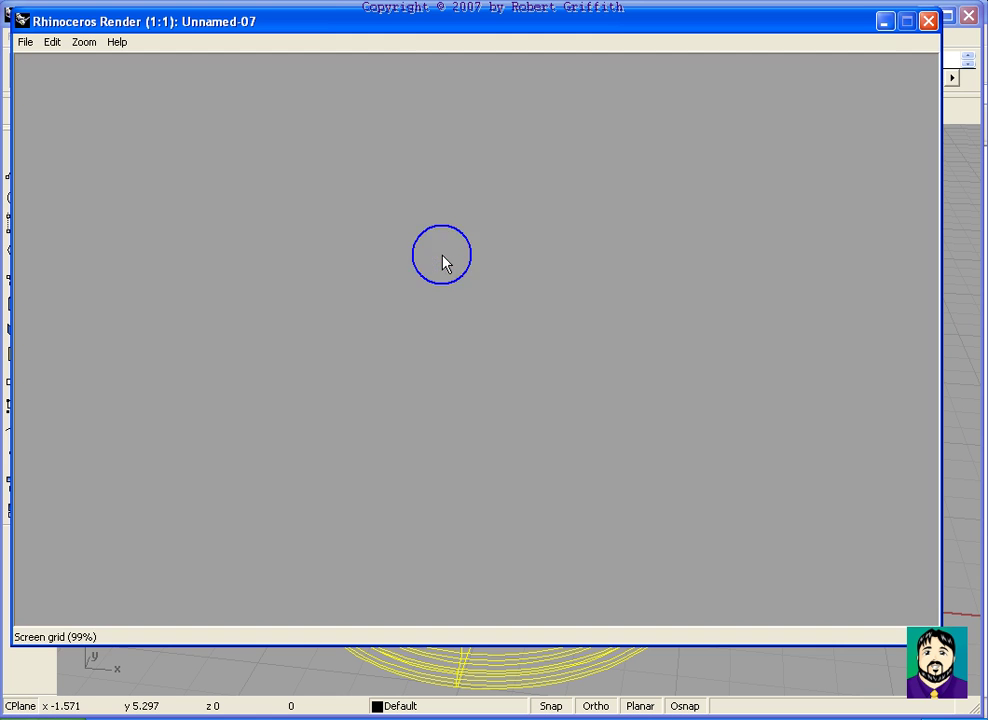
pyautogui.click(929, 21)
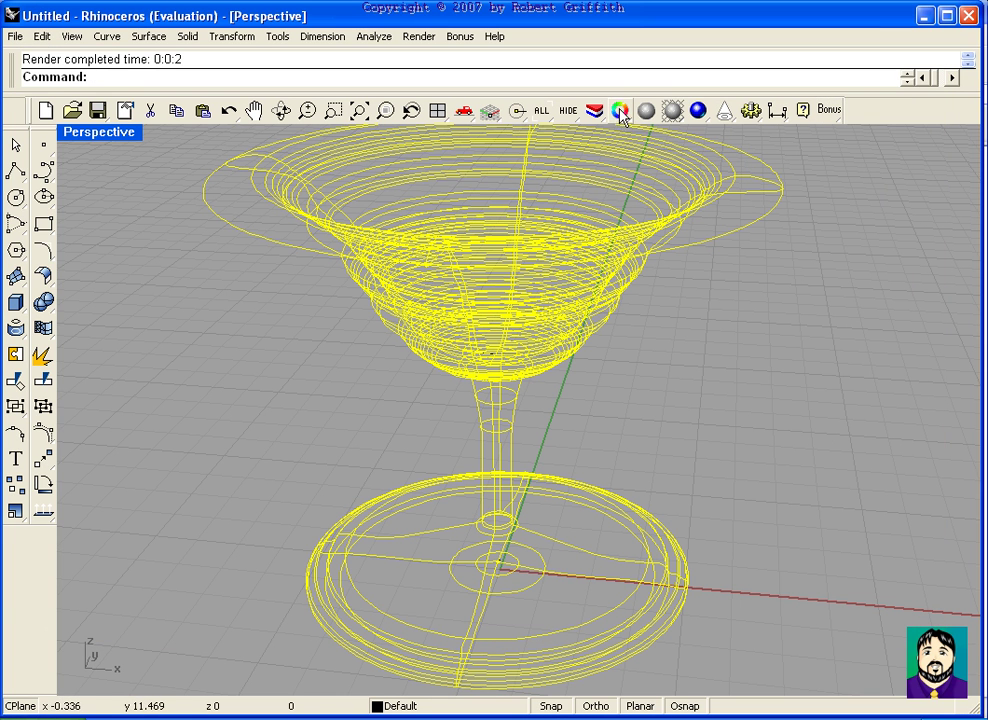
# Give the goblet its own basic material with a metallic gloss finish of 72.
pyautogui.click(620, 111)
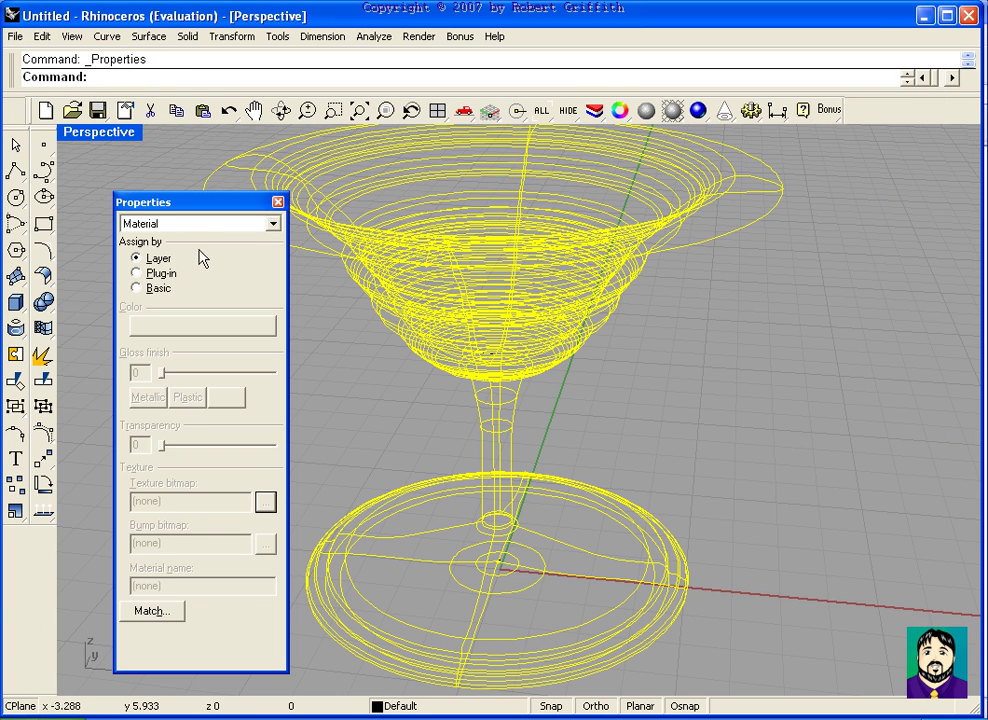
pyautogui.click(160, 289)
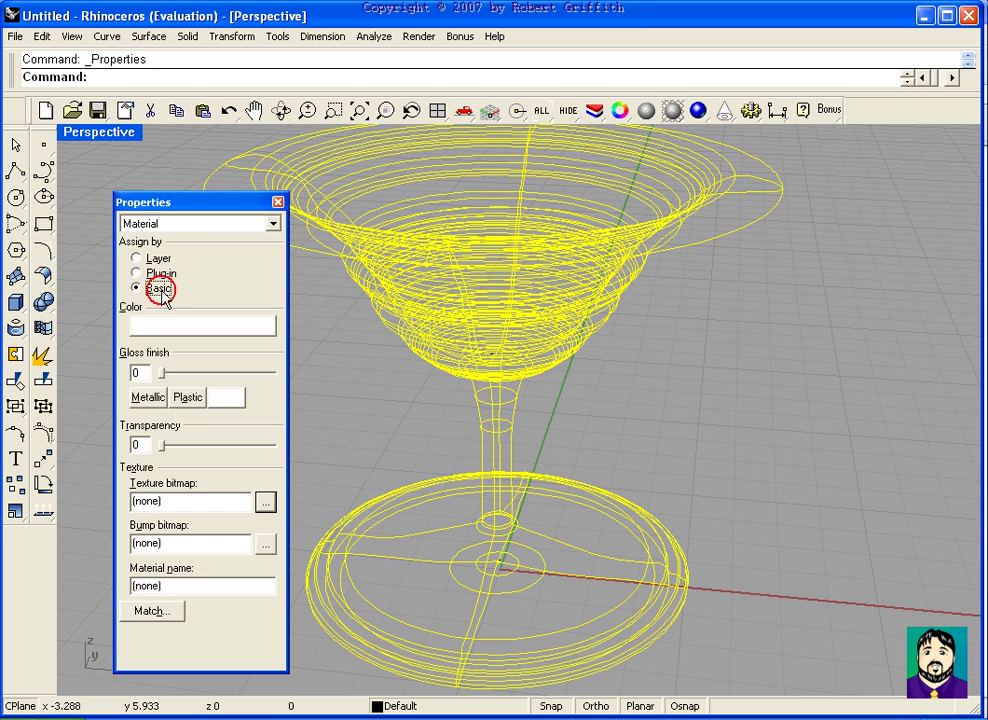
pyautogui.click(159, 397)
pyautogui.moveTo(161, 373); pyautogui.dragTo(243, 373)
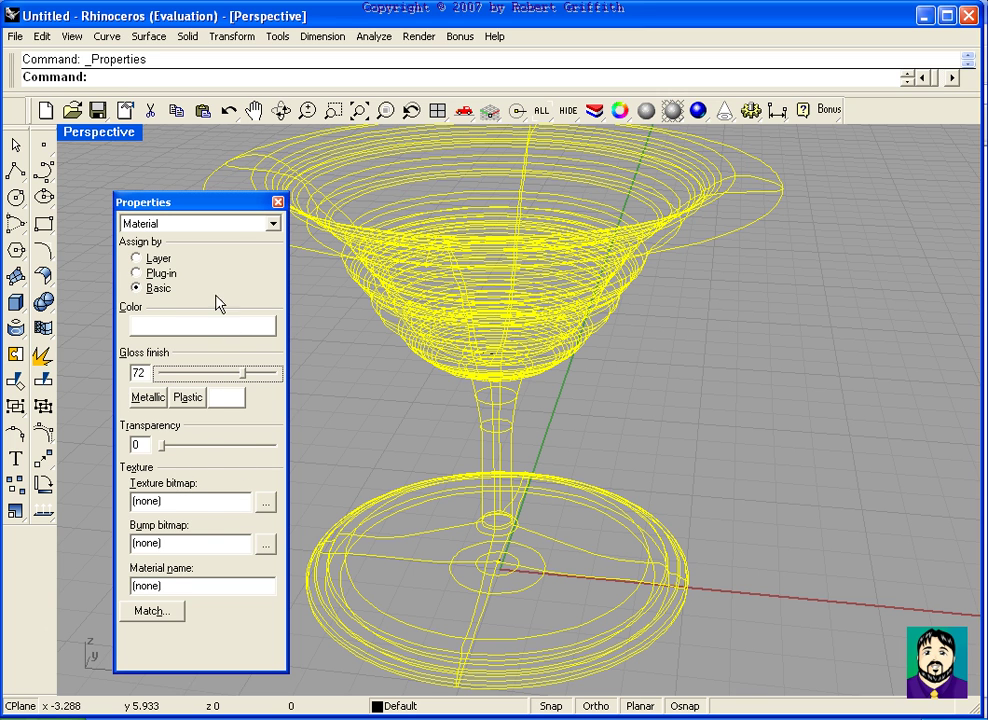
# Set the material colour to Gold and render the goblet to preview it.
pyautogui.click(182, 333)
pyautogui.click(342, 327)
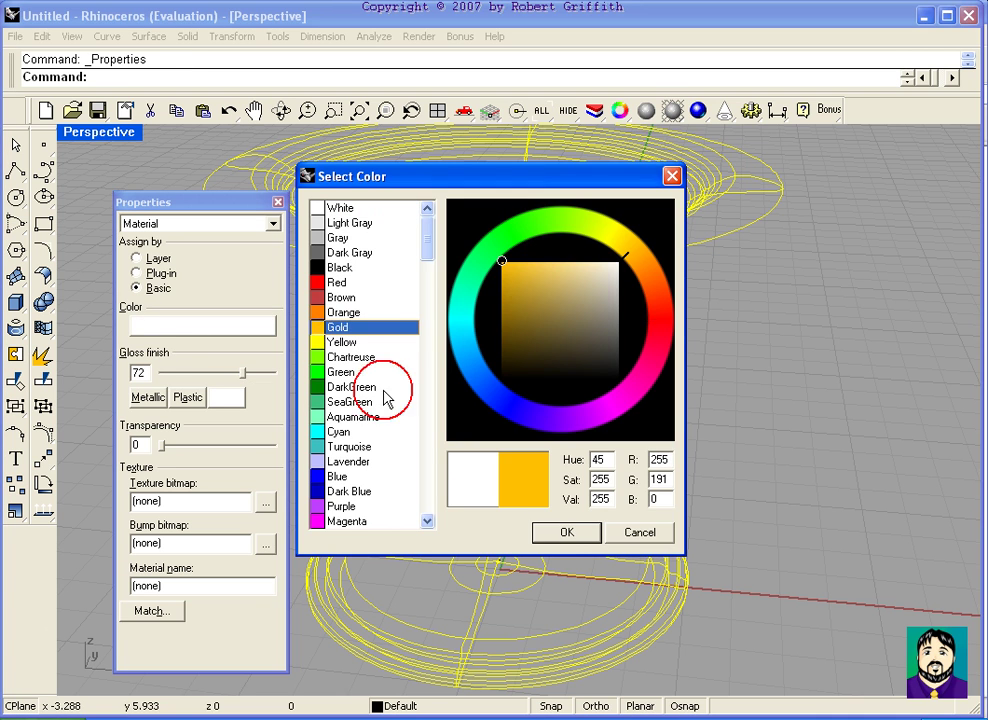
pyautogui.click(569, 532)
pyautogui.click(697, 110)
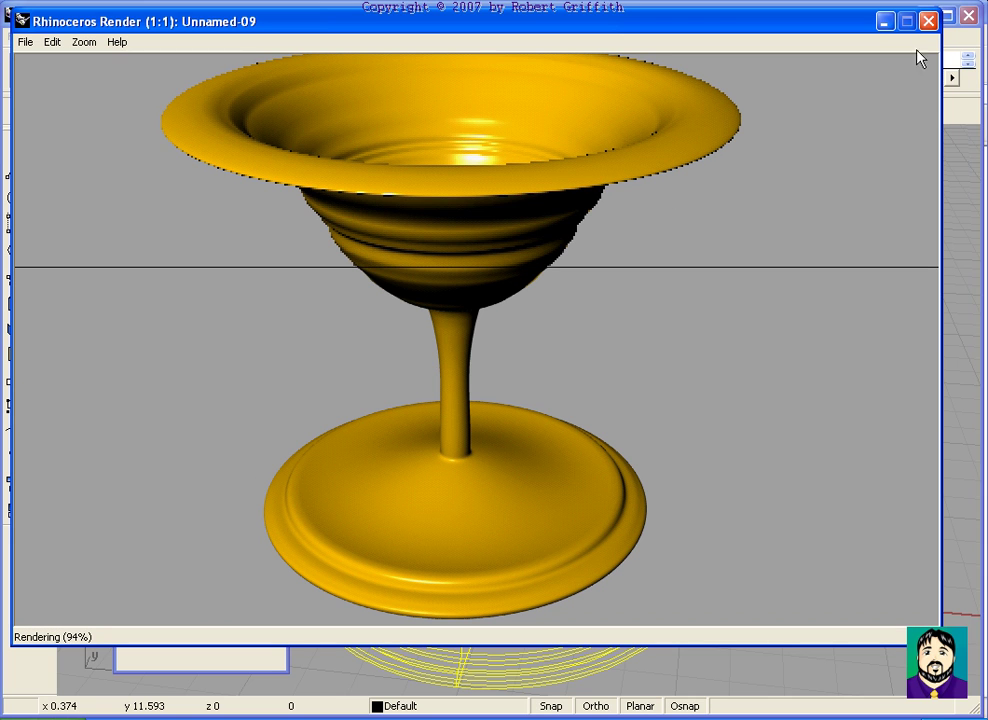
pyautogui.click(928, 21)
# Discard the old render, switch to a plastic finish with transparency 60, and render again.
pyautogui.click(298, 236)
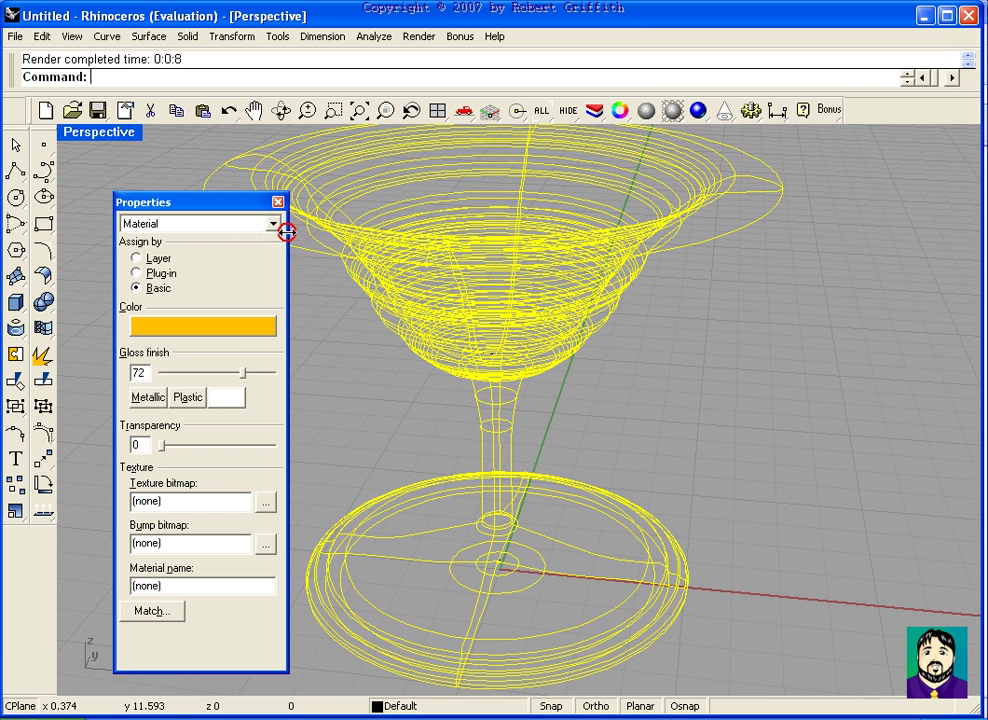
pyautogui.click(195, 403)
pyautogui.moveTo(161, 445); pyautogui.dragTo(240, 452)
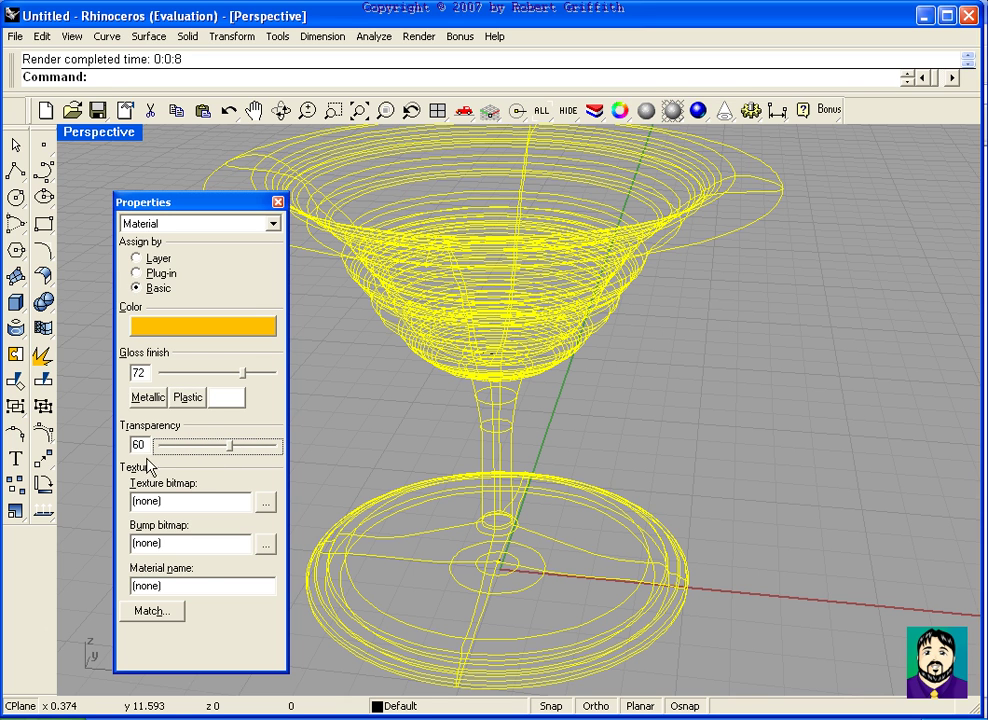
pyautogui.click(698, 110)
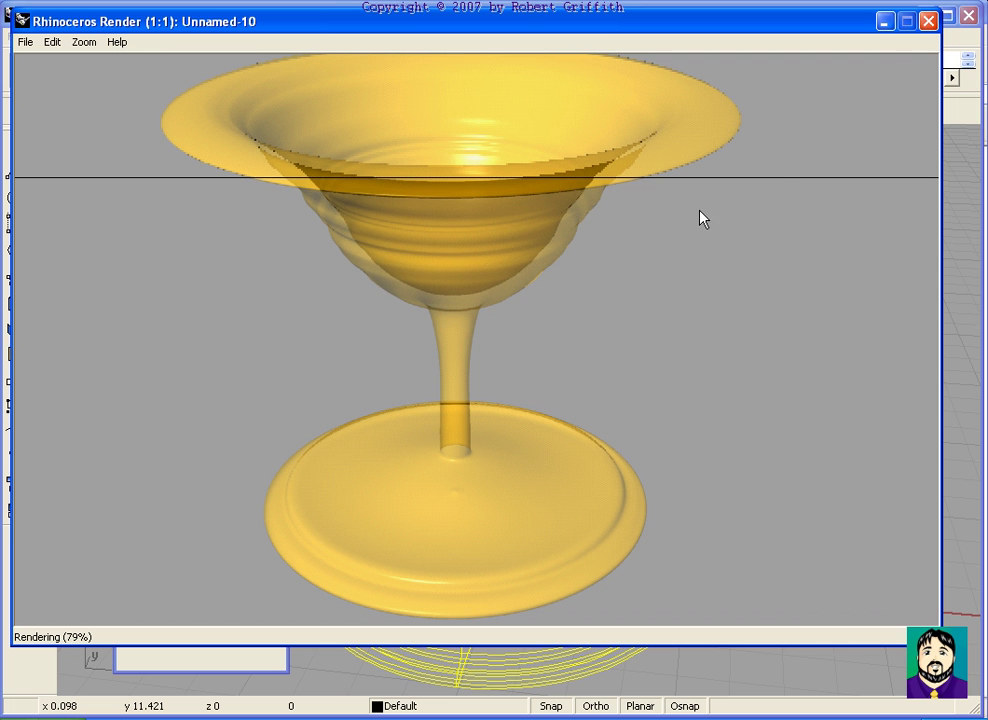
# Close the render and load GLS001.jpg as the material's texture bitmap.
pyautogui.click(928, 21)
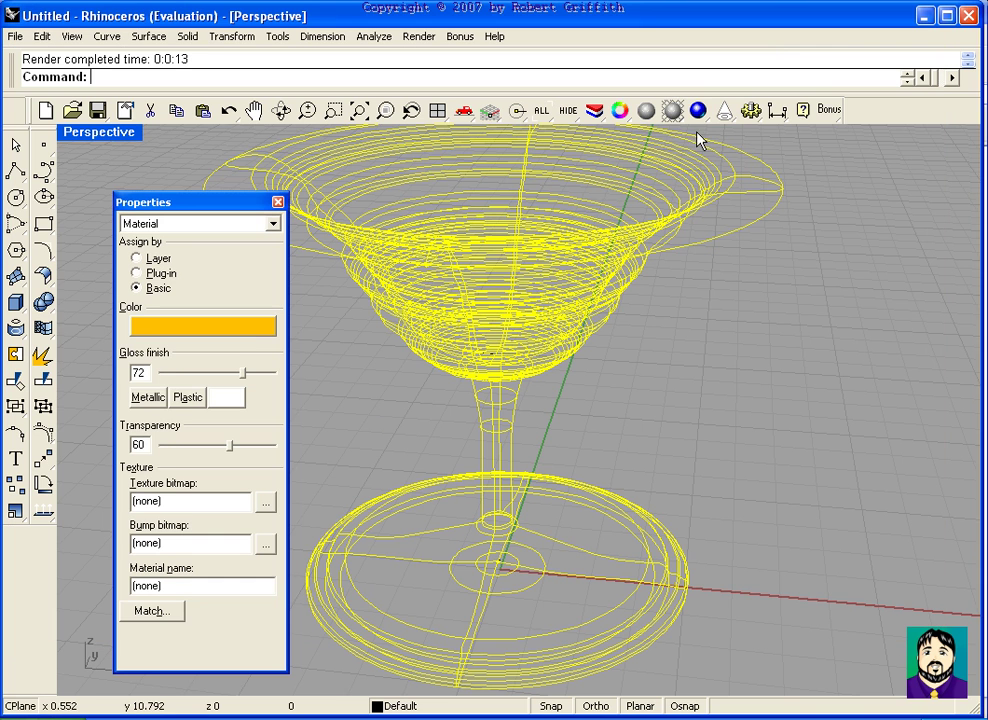
pyautogui.click(266, 509)
pyautogui.click(337, 300)
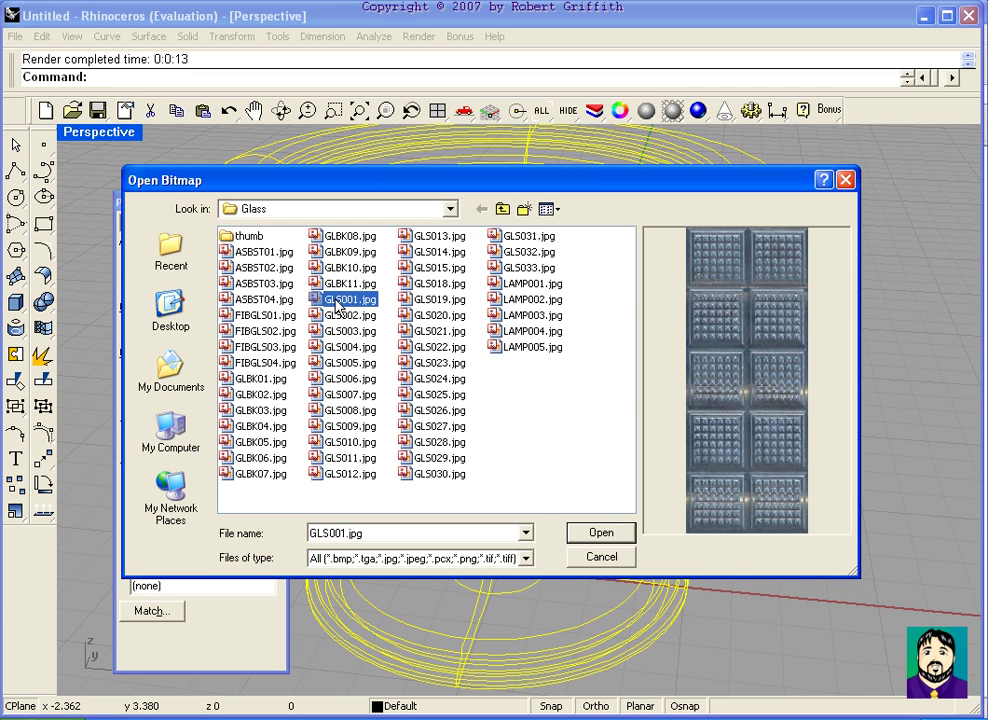
pyautogui.click(616, 531)
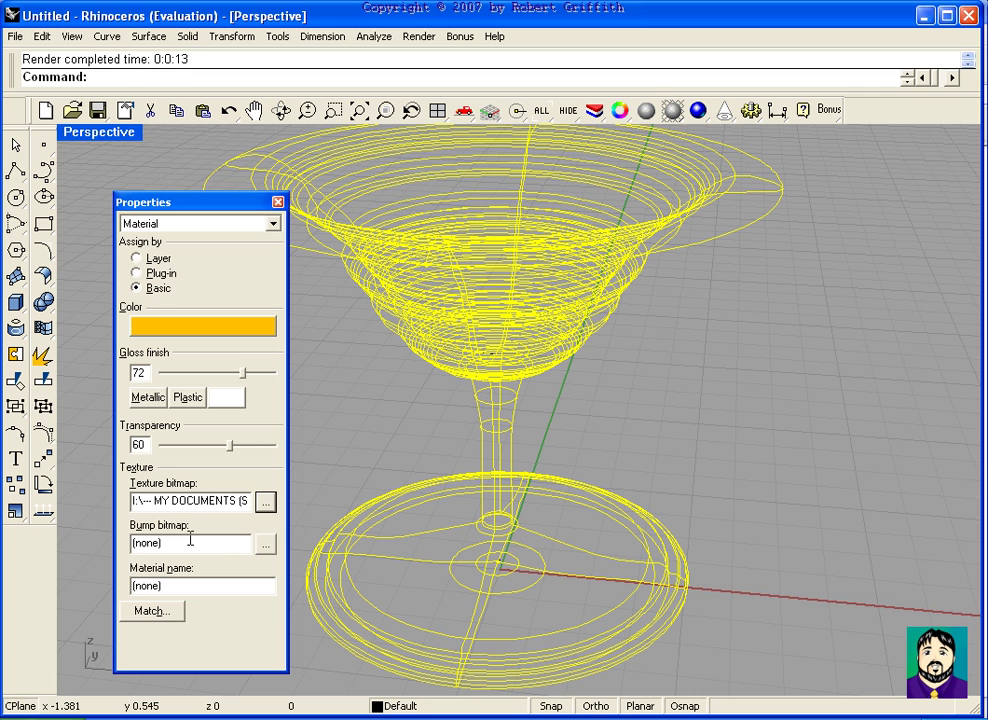
# Load the woven FBRK_B18.JPG from BUMPMAPS as the material's bump bitmap.
pyautogui.click(265, 543)
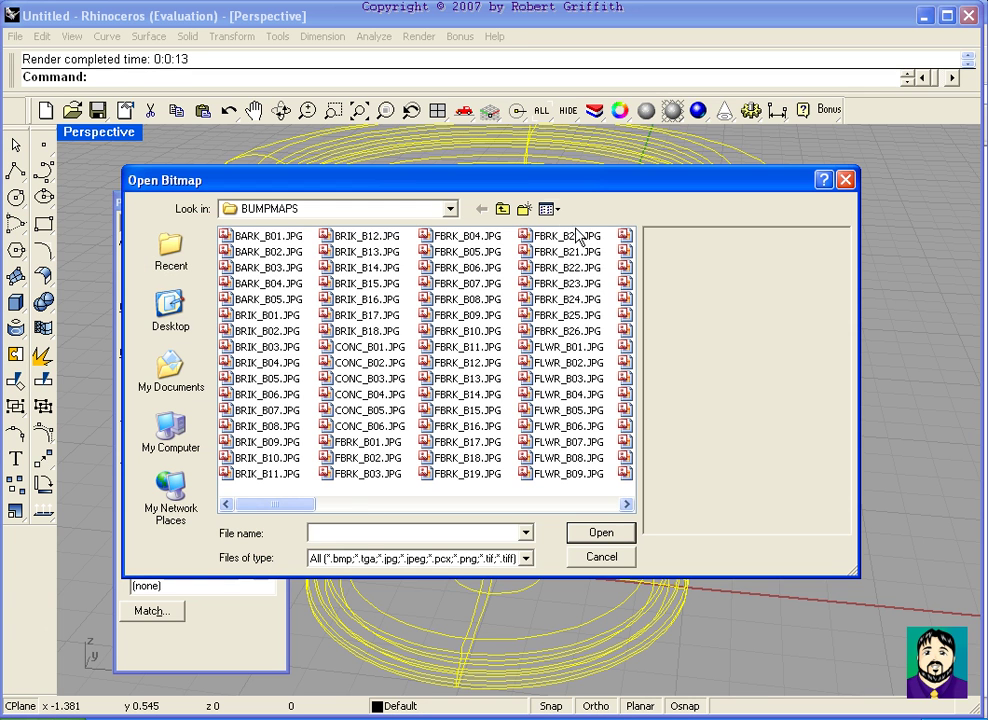
pyautogui.moveTo(549, 209); pyautogui.dragTo(566, 240)
pyautogui.click(566, 232)
pyautogui.moveTo(628, 244); pyautogui.dragTo(611, 287)
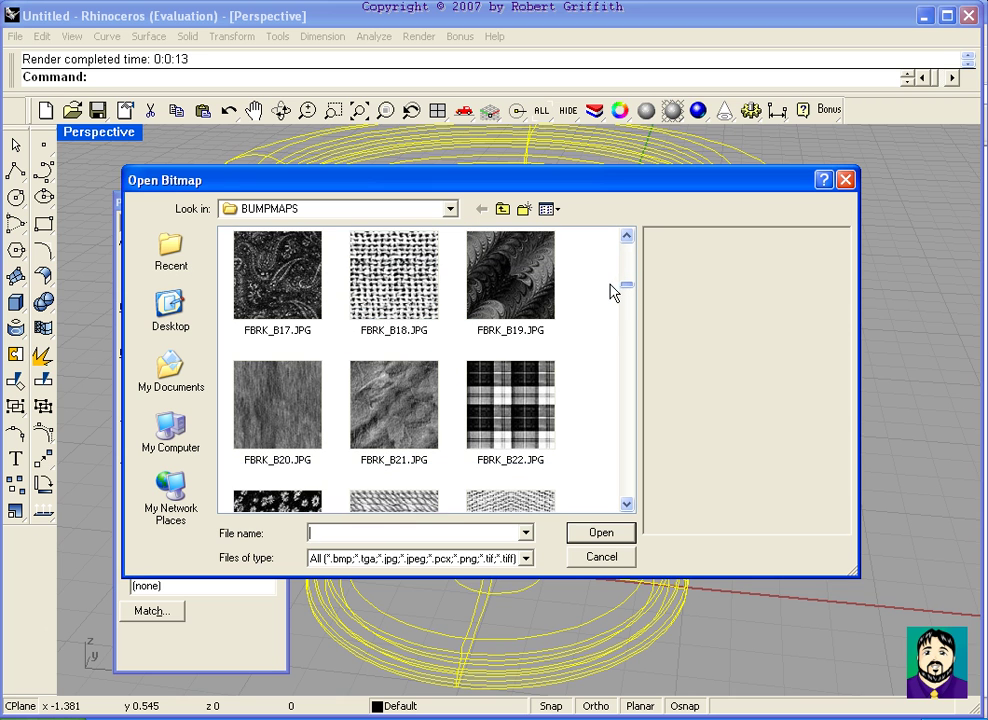
pyautogui.click(388, 318)
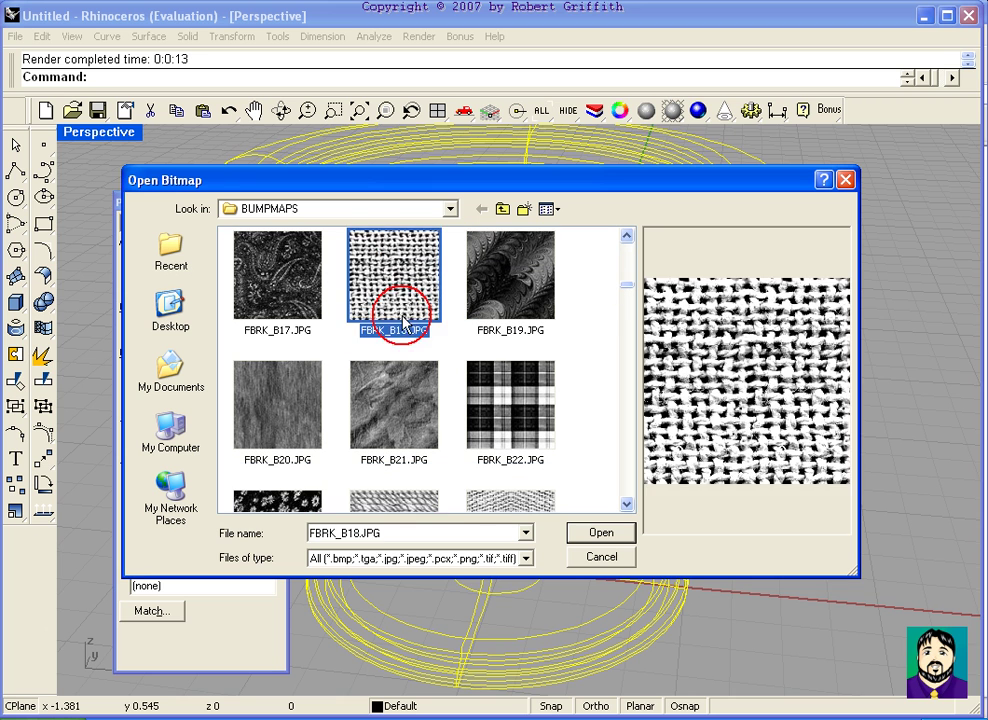
pyautogui.click(590, 532)
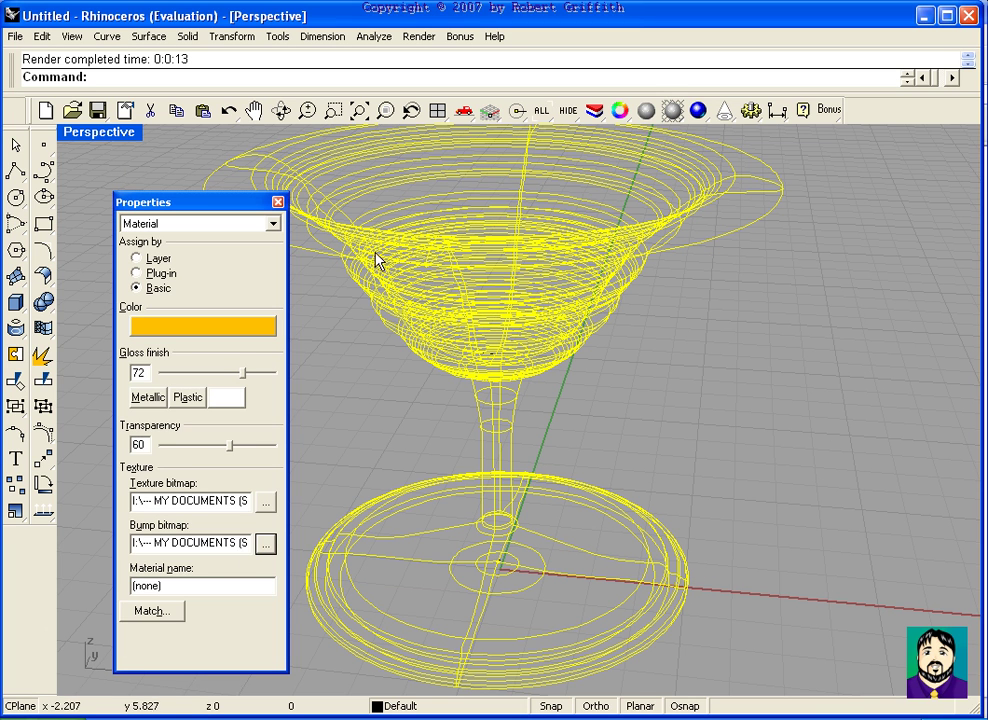
pyautogui.click(695, 109)
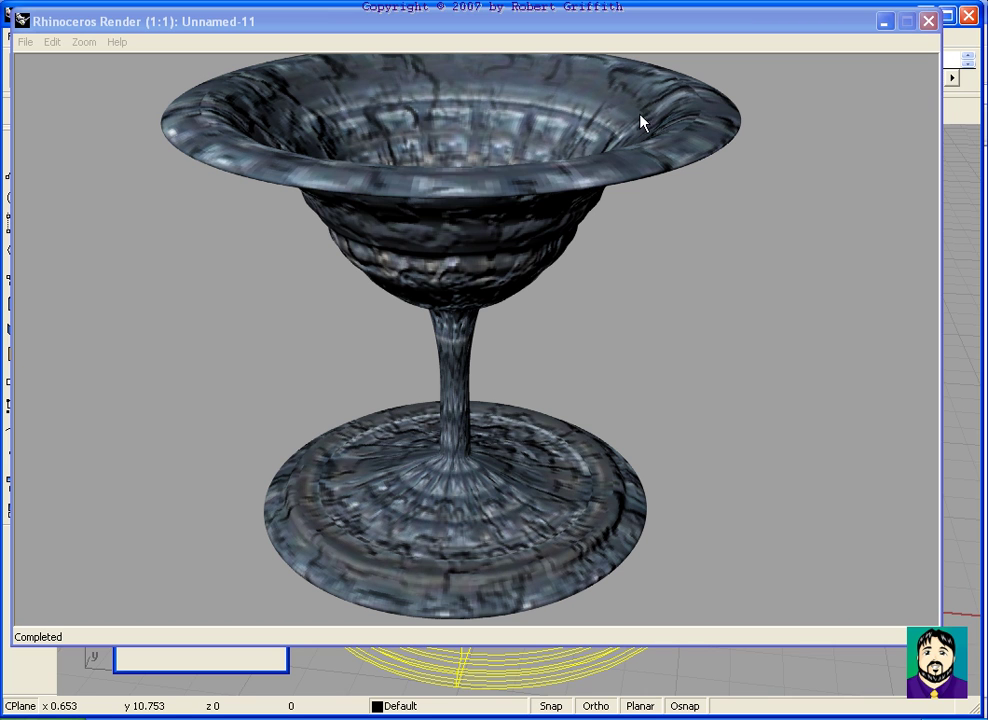
pyautogui.click(928, 22)
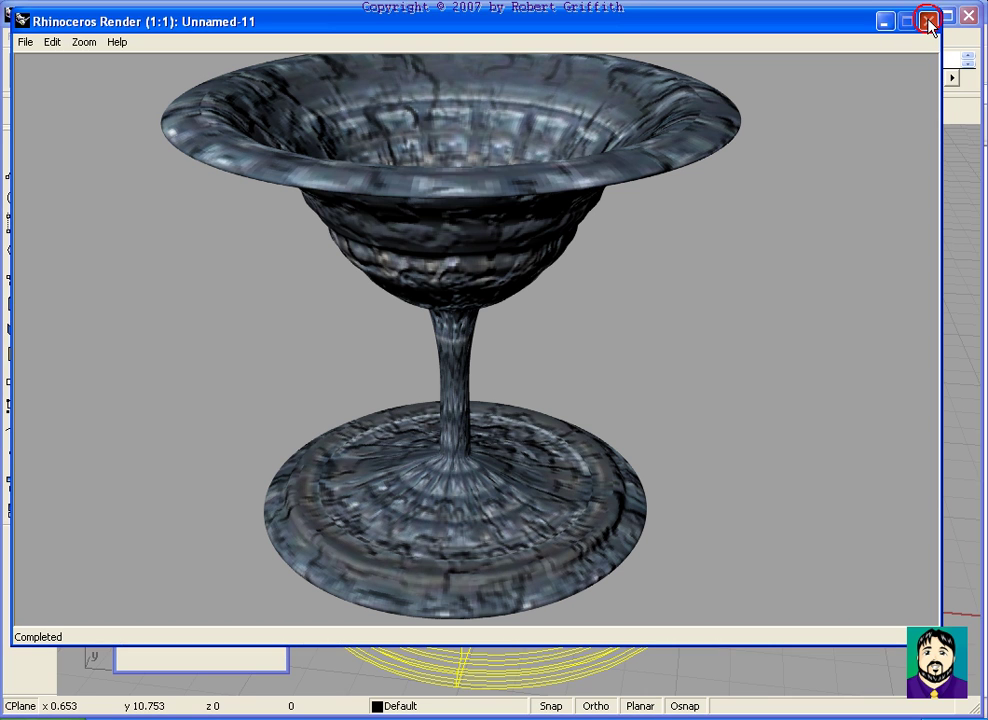
pyautogui.click(289, 236)
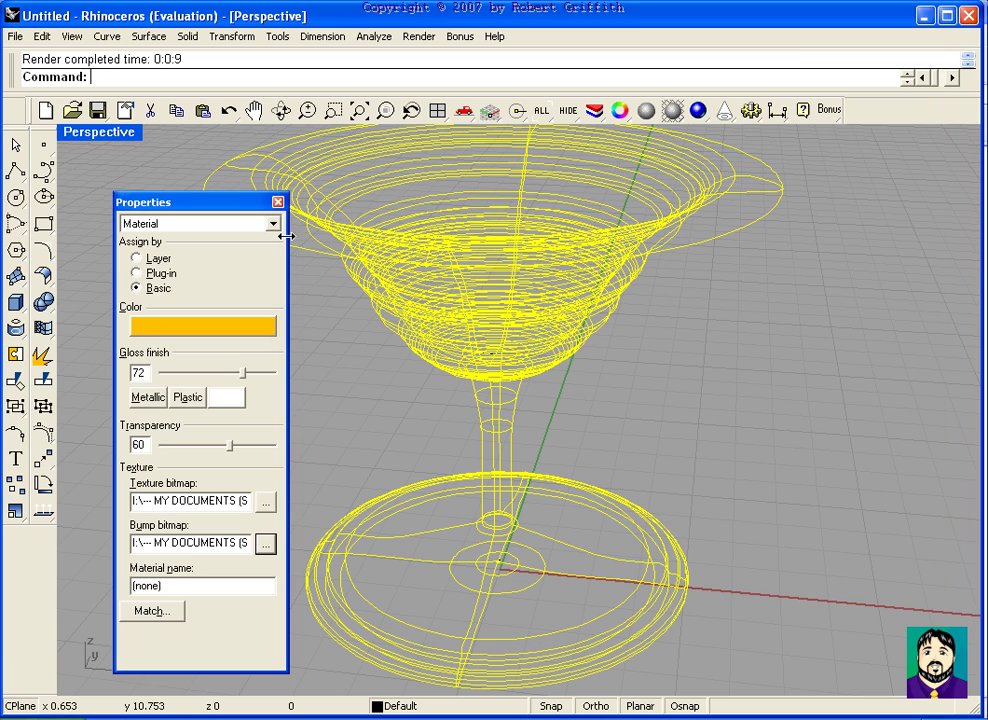